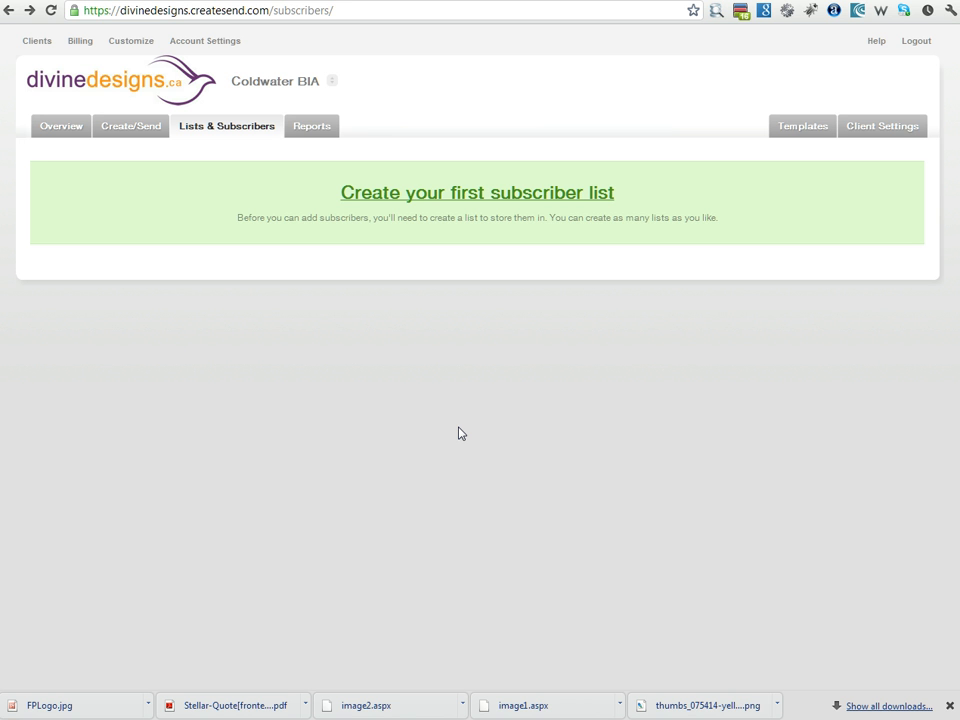
Step: Start the first subscriber list and name it 'BIA Members'
{"action": "left_click", "coordinate": [418, 205]}
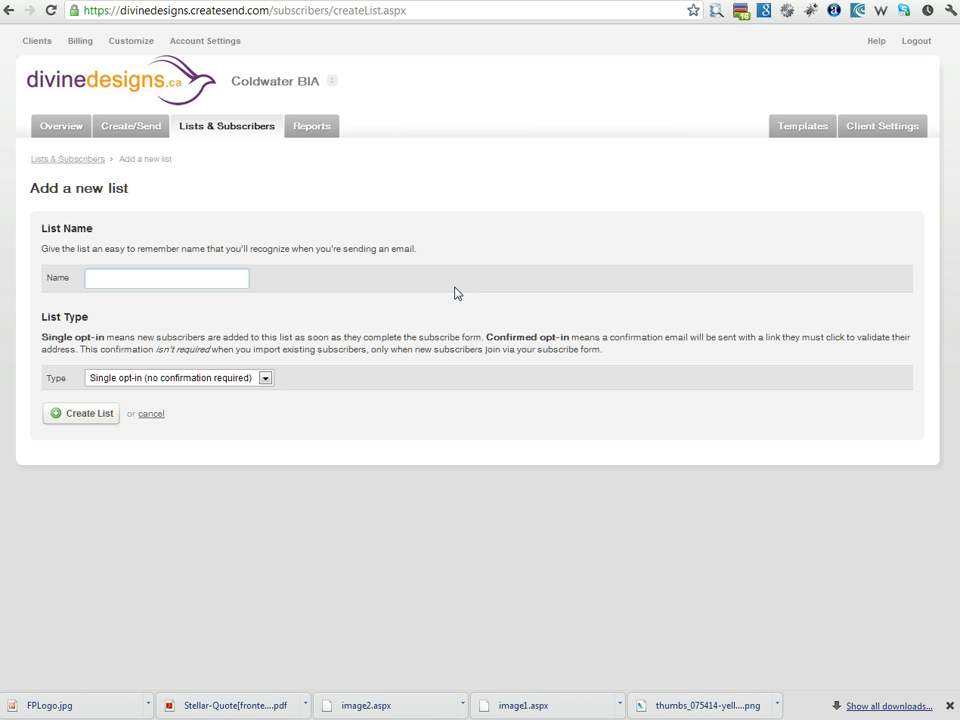
{"action": "type", "text": "BIA Members"}
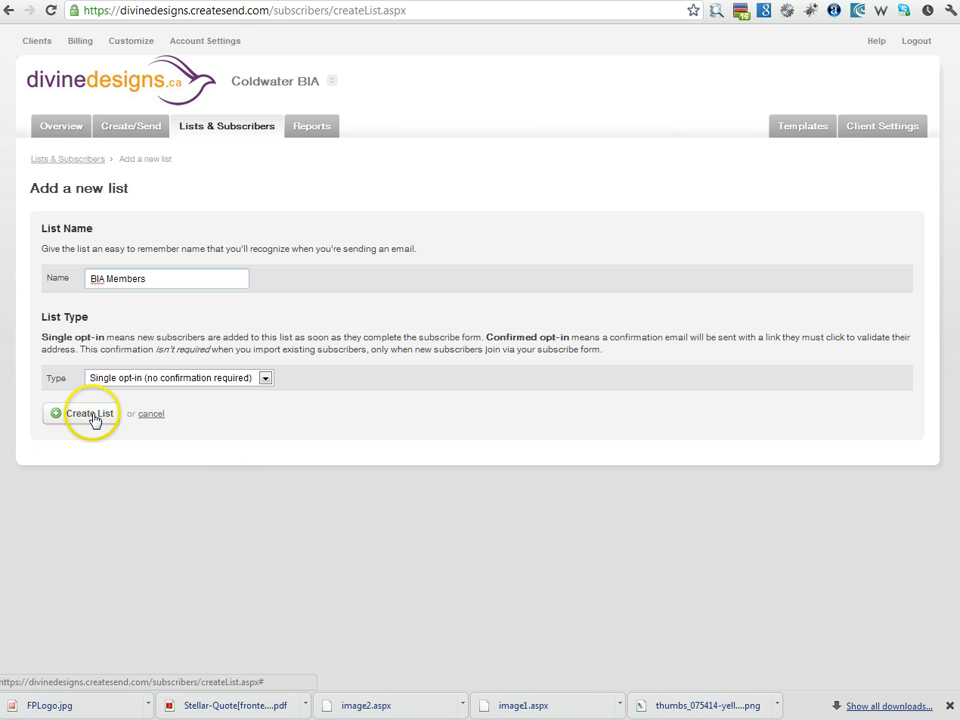
Step: Keep the list single opt-in, create it, and return to the lists overview
{"action": "left_click", "coordinate": [229, 380]}
{"action": "left_click", "coordinate": [216, 405]}
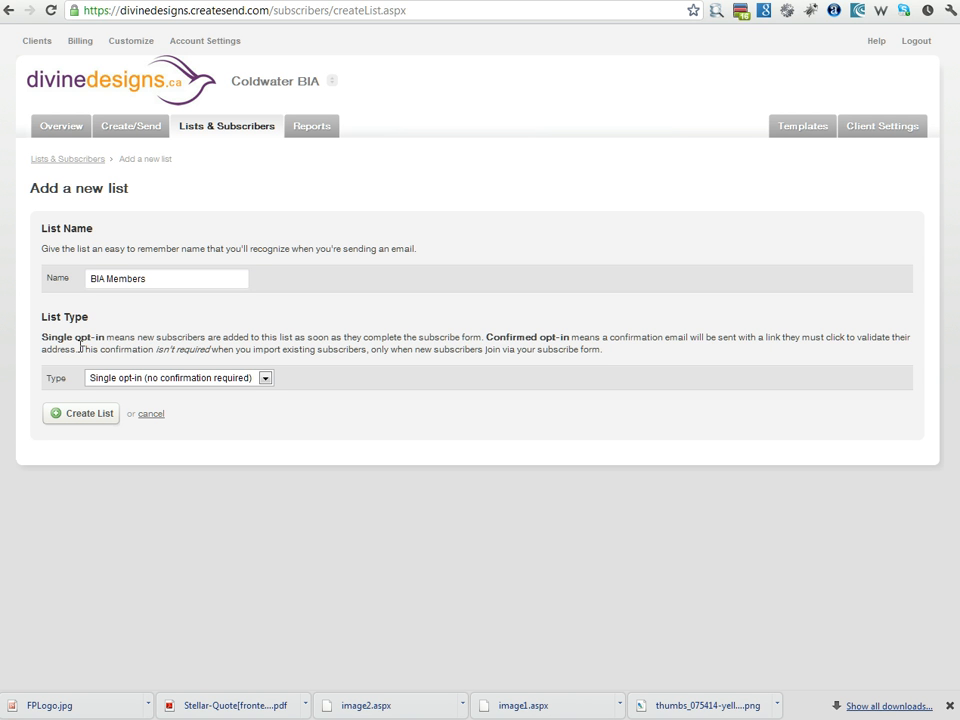
{"action": "left_click", "coordinate": [111, 380]}
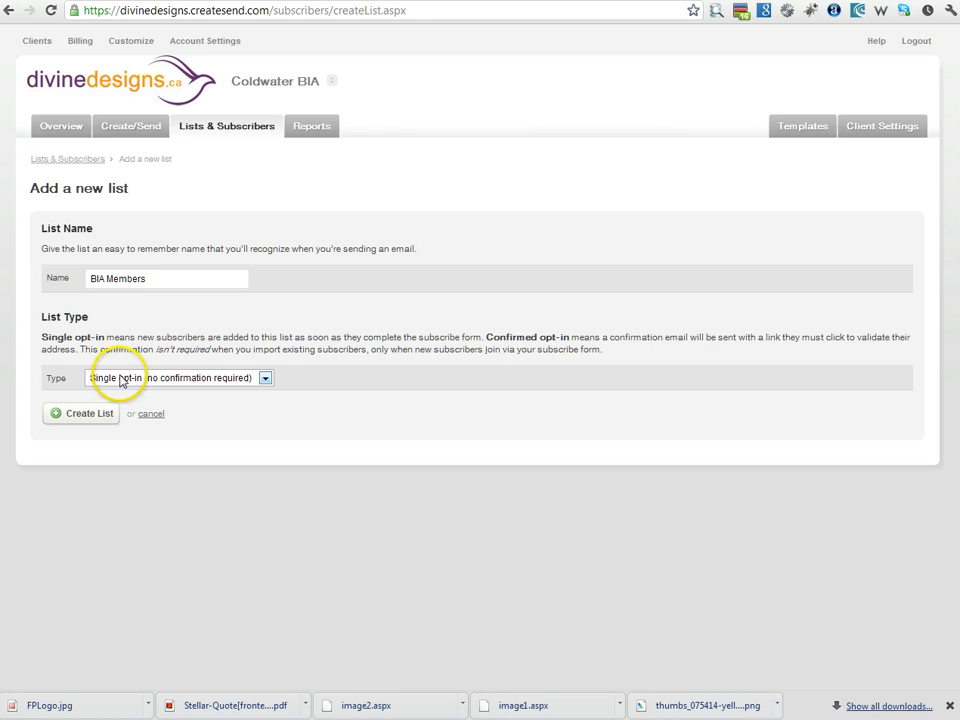
{"action": "left_click", "coordinate": [124, 403]}
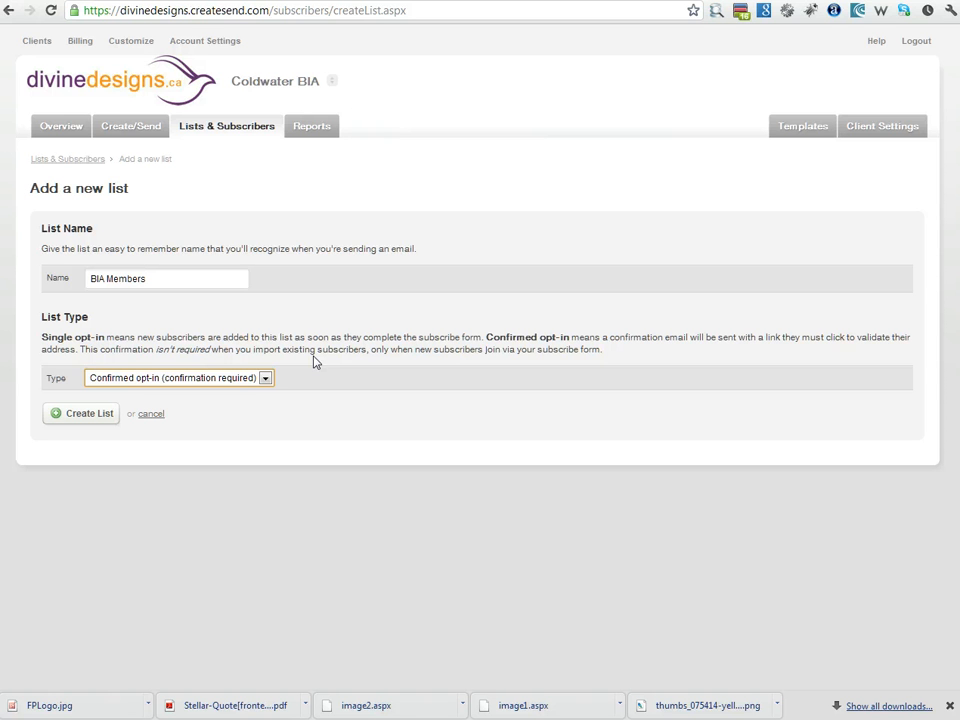
{"action": "left_click", "coordinate": [208, 377]}
{"action": "left_click", "coordinate": [204, 392]}
{"action": "left_click", "coordinate": [89, 419]}
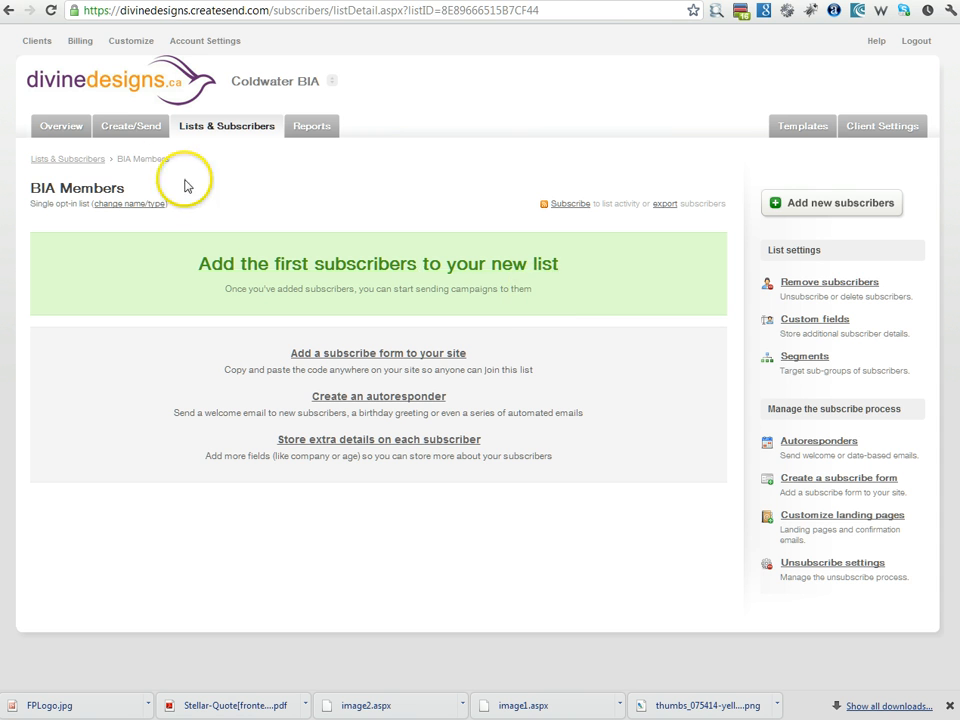
{"action": "left_click", "coordinate": [212, 133]}
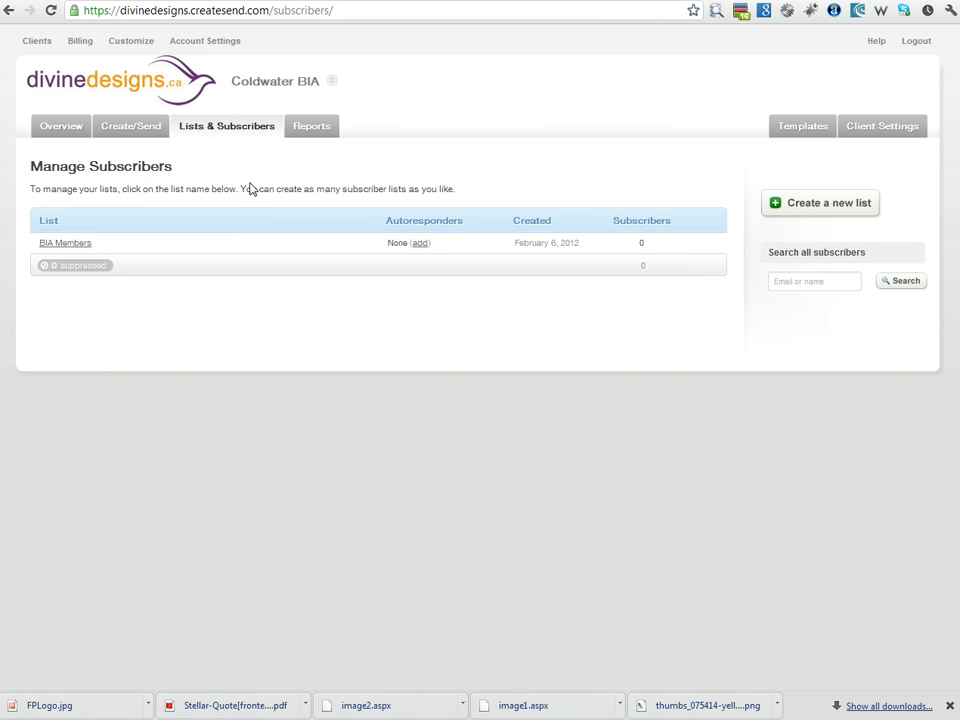
Step: Create a single opt-in list named 'Website Signups' and go back to the lists overview
{"action": "left_click", "coordinate": [805, 203]}
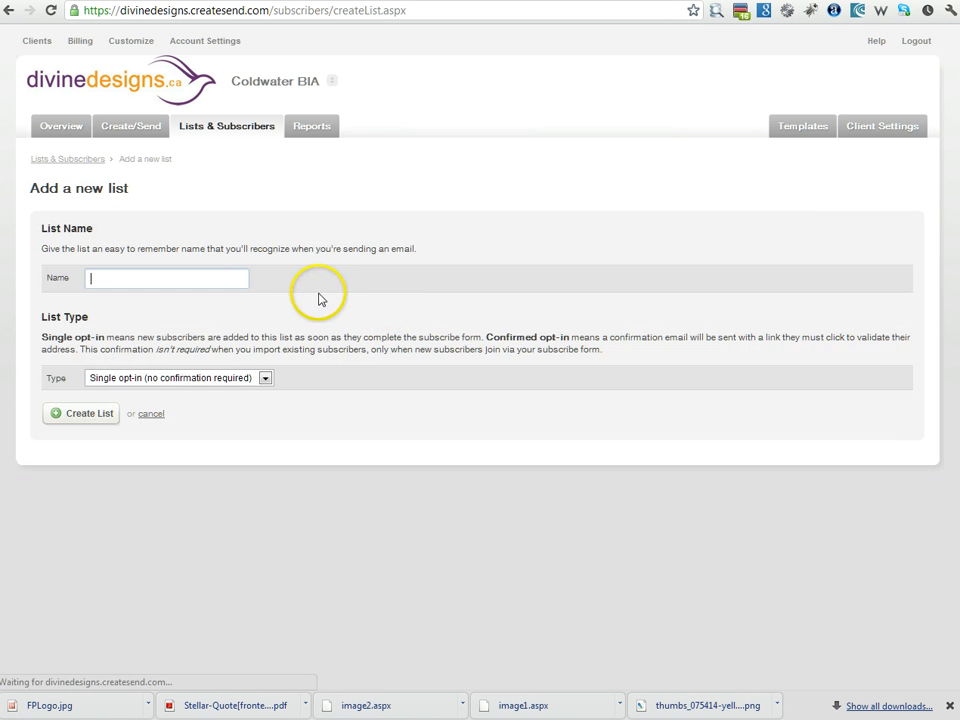
{"action": "type", "text": "Website S"}
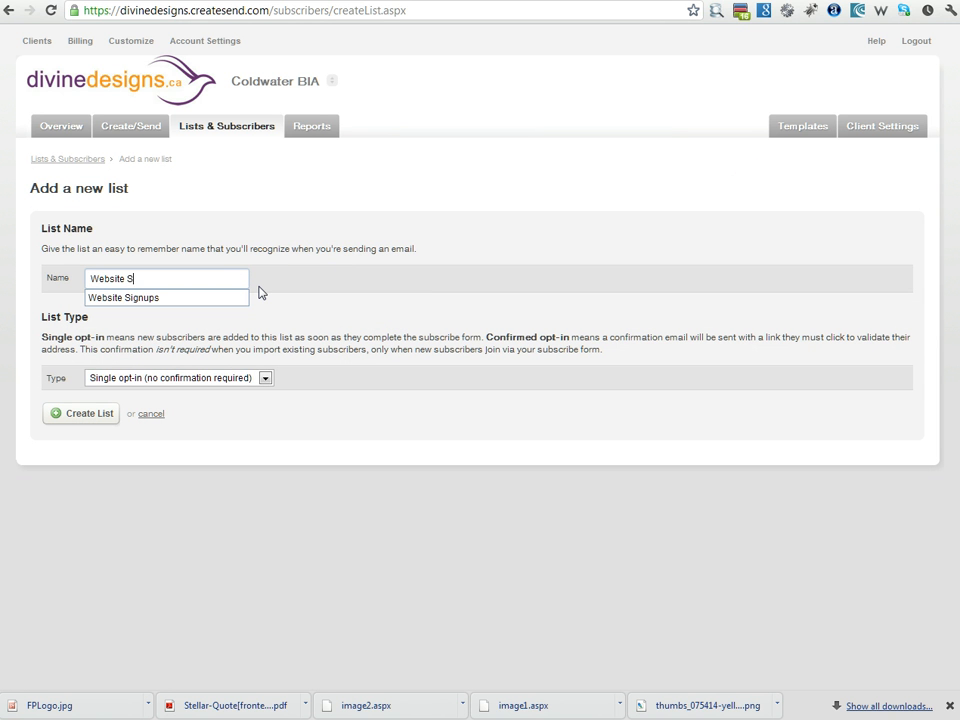
{"action": "type", "text": "ignups"}
{"action": "left_click", "coordinate": [483, 283]}
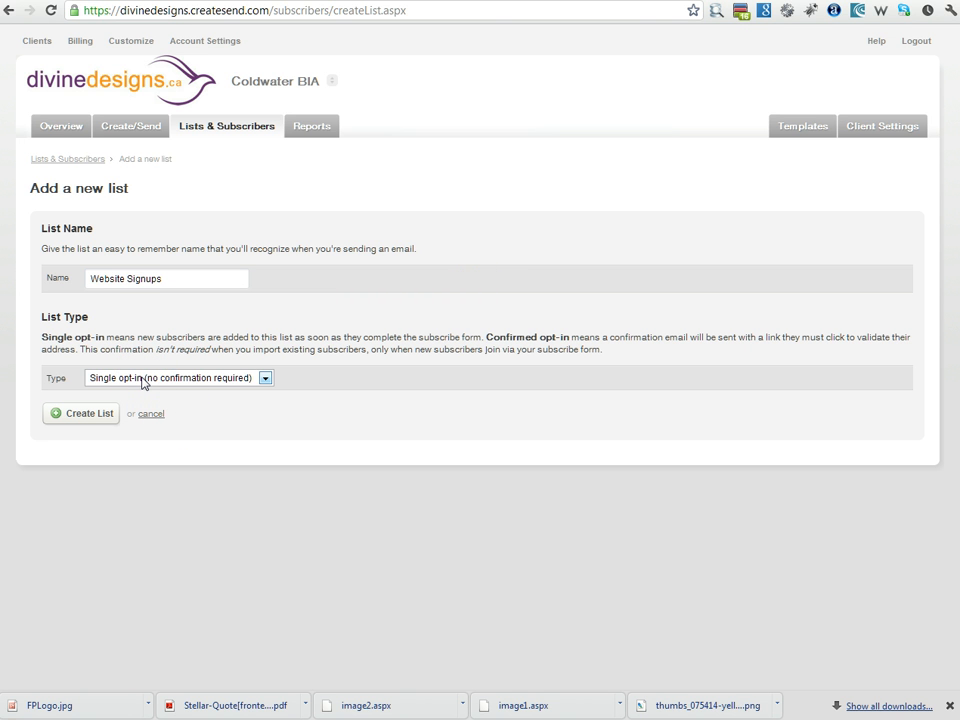
{"action": "left_click", "coordinate": [476, 316]}
{"action": "left_click", "coordinate": [72, 416]}
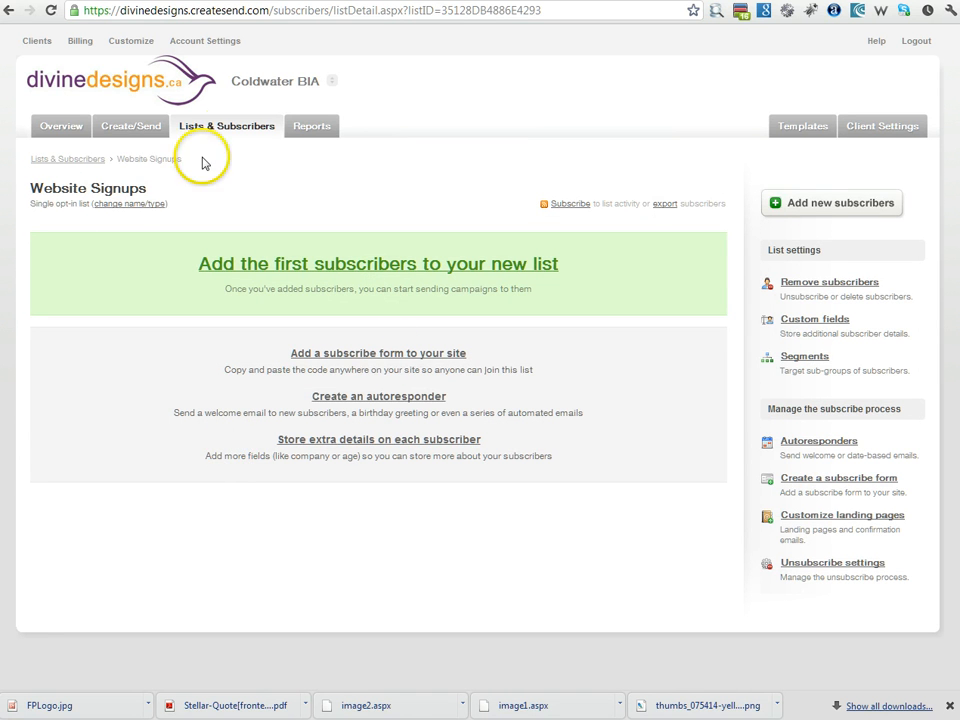
{"action": "left_click", "coordinate": [229, 127]}
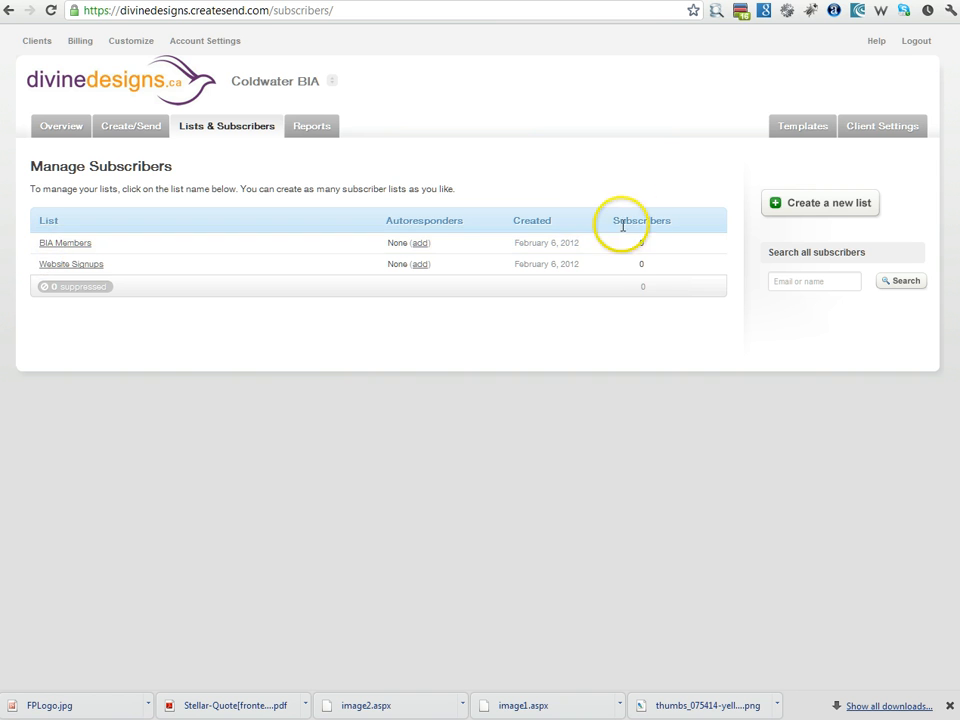
Step: Open BIA Members' Add new subscribers page, check file import, and return to manual entry
{"action": "left_click", "coordinate": [67, 245]}
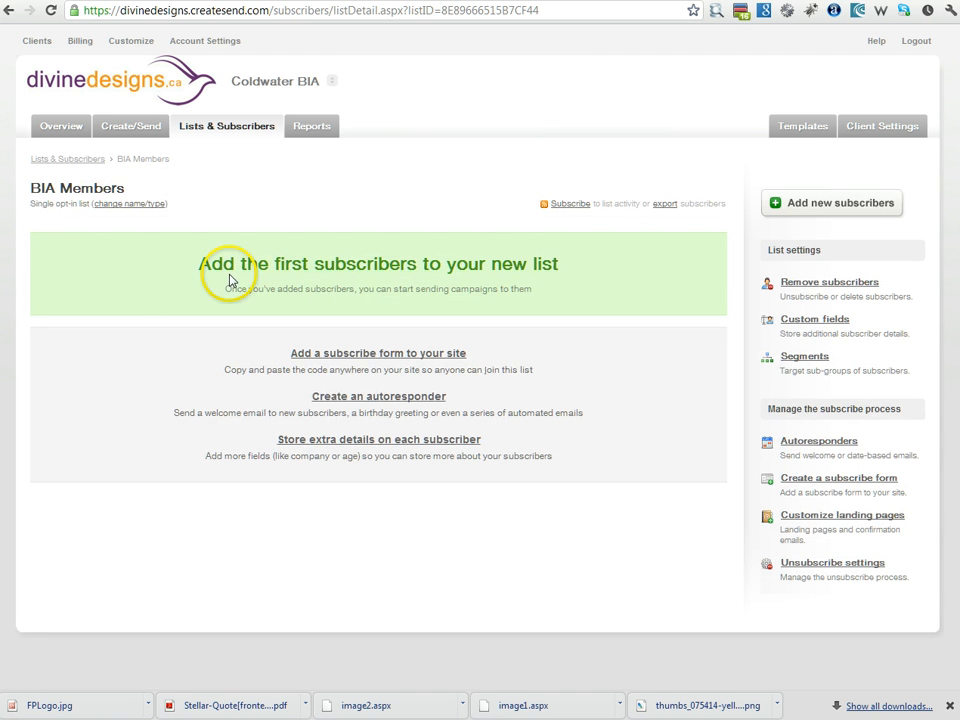
{"action": "left_click", "coordinate": [330, 263]}
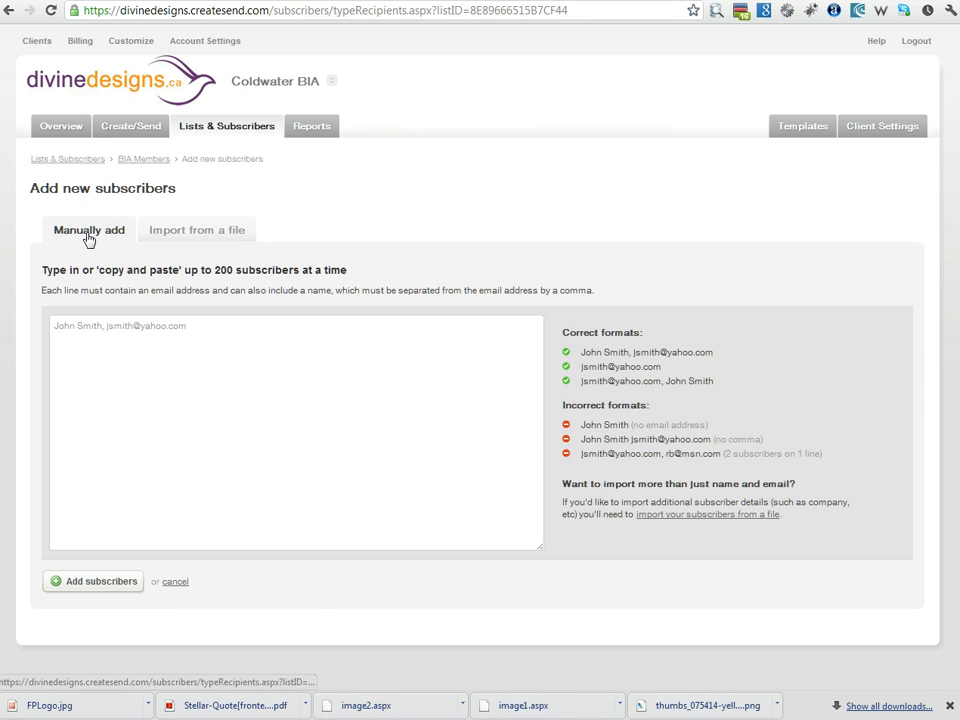
{"action": "left_click", "coordinate": [190, 229]}
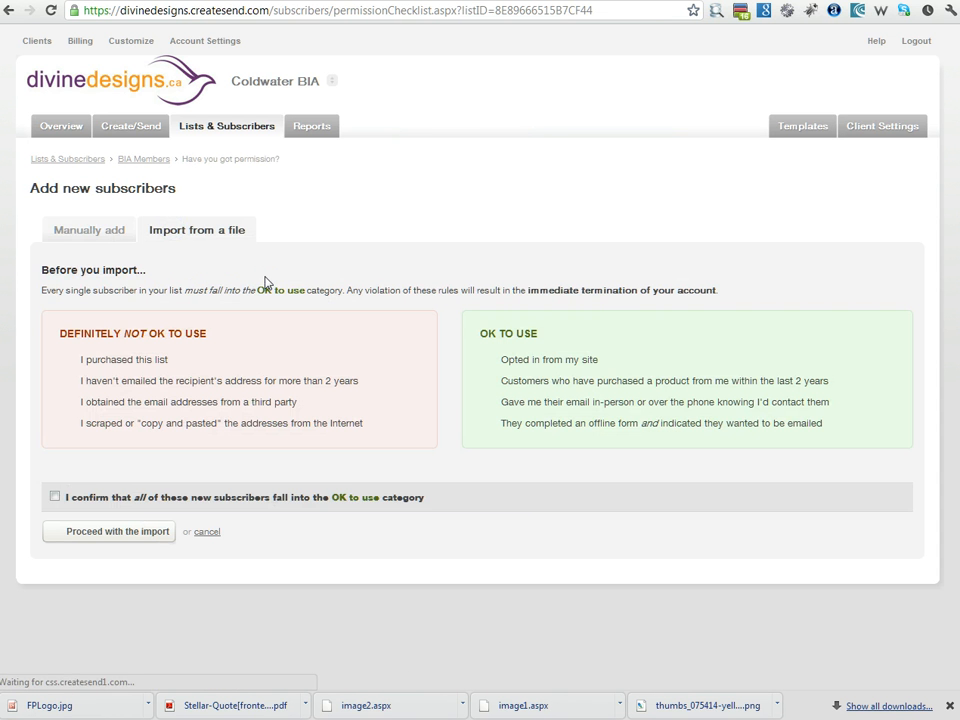
{"action": "left_click", "coordinate": [95, 234]}
{"action": "left_click", "coordinate": [107, 366]}
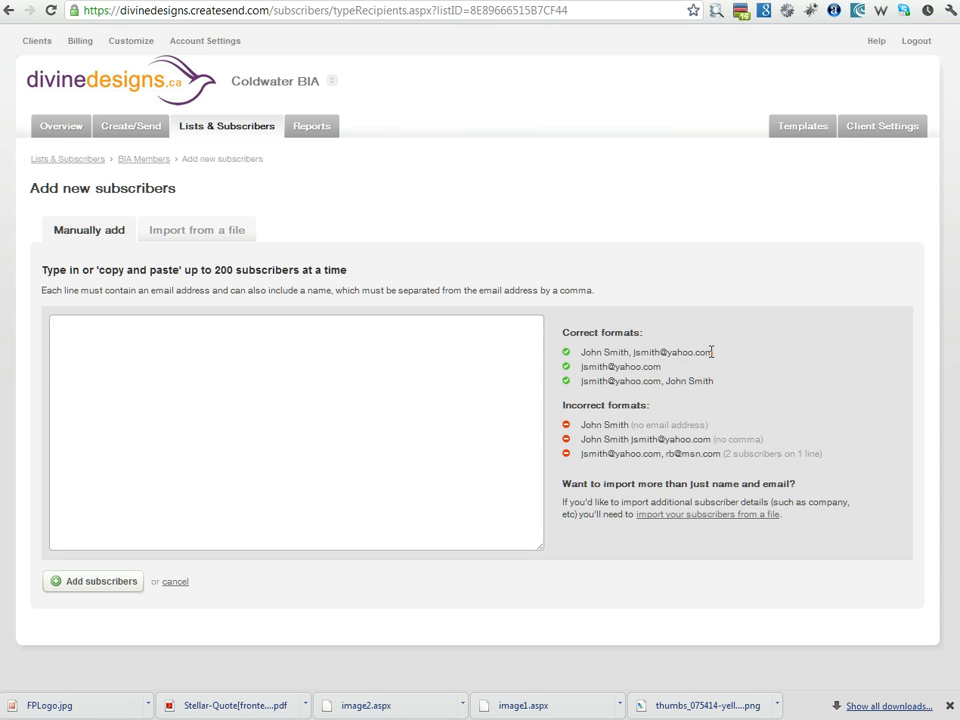
Step: Enter three subscribers one per line, two with names and one email-only, and add them to BIA Members
{"action": "left_click", "coordinate": [169, 407]}
{"action": "left_click", "coordinate": [194, 388]}
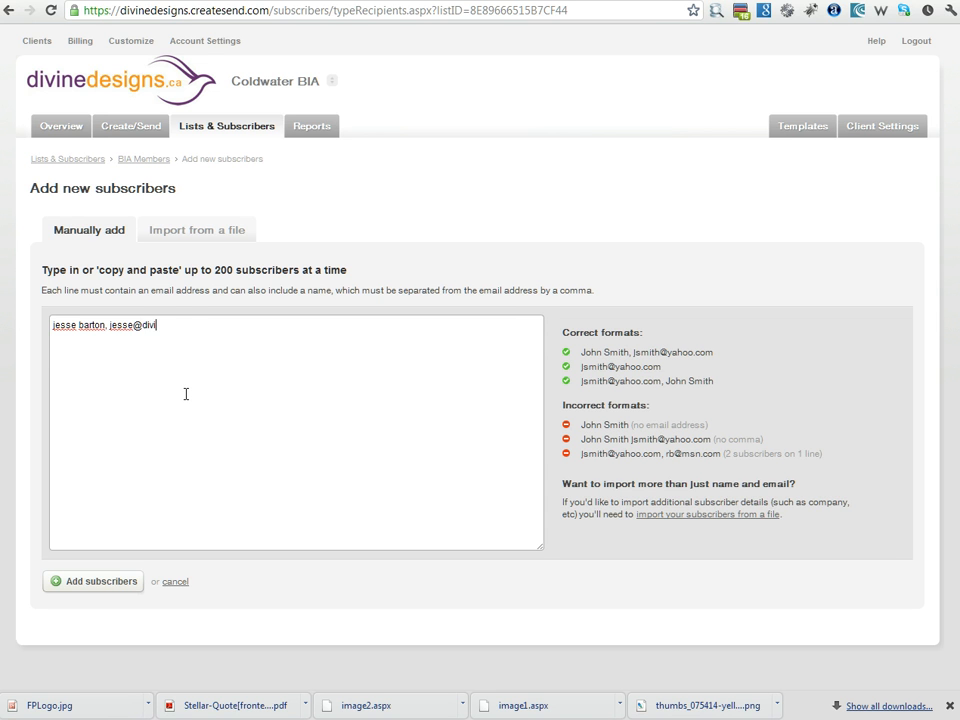
{"action": "key", "text": "Return"}
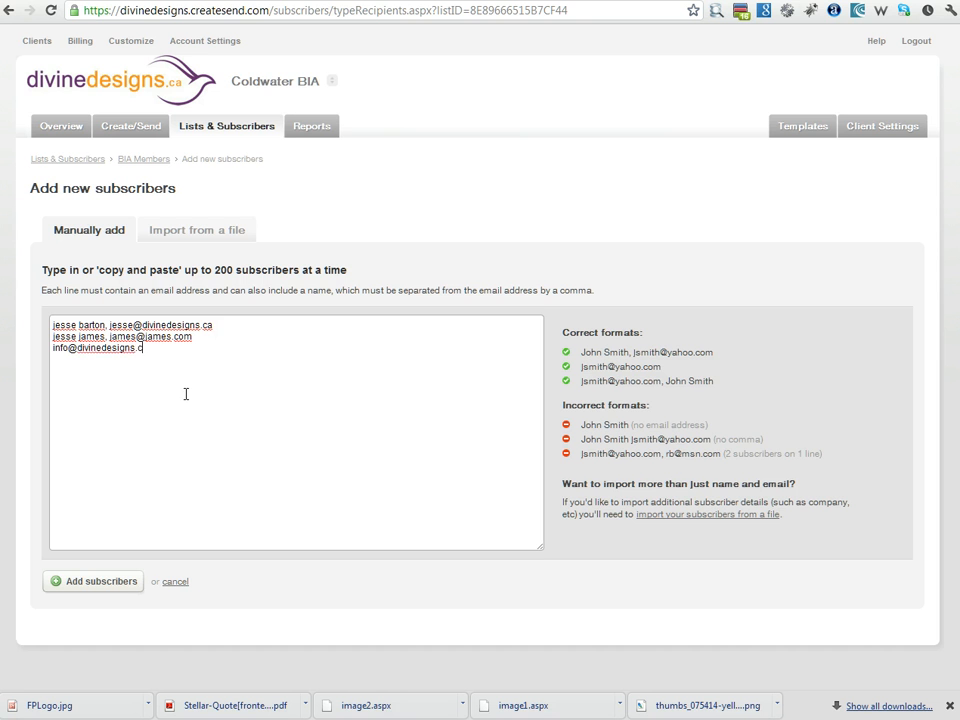
{"action": "left_click", "coordinate": [100, 581]}
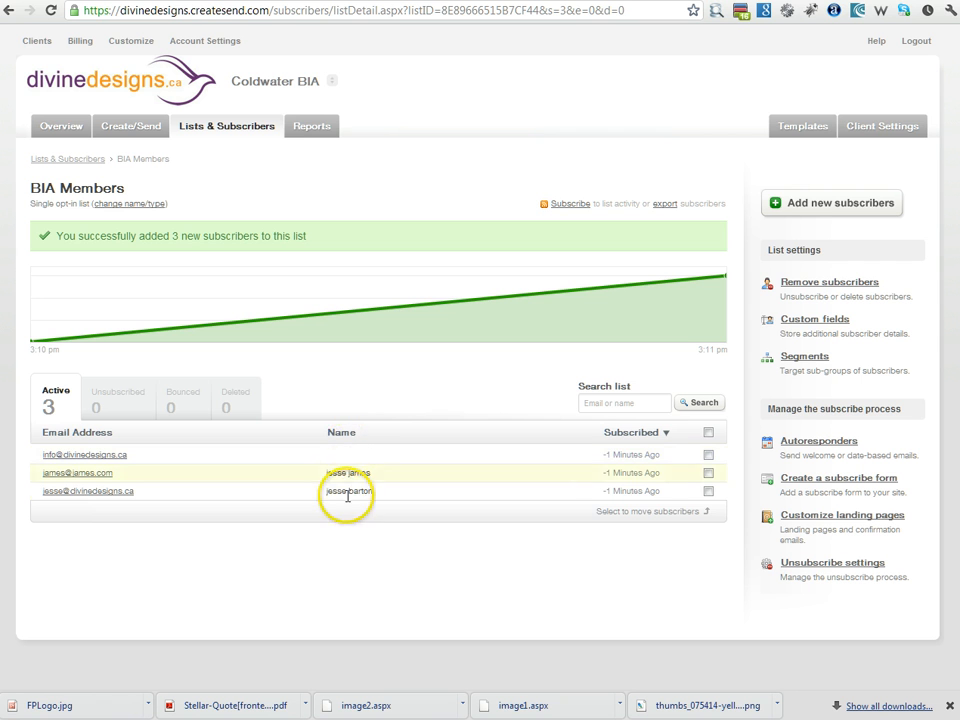
Step: Select the three newly added subscribers and delete them
{"action": "left_click", "coordinate": [708, 455]}
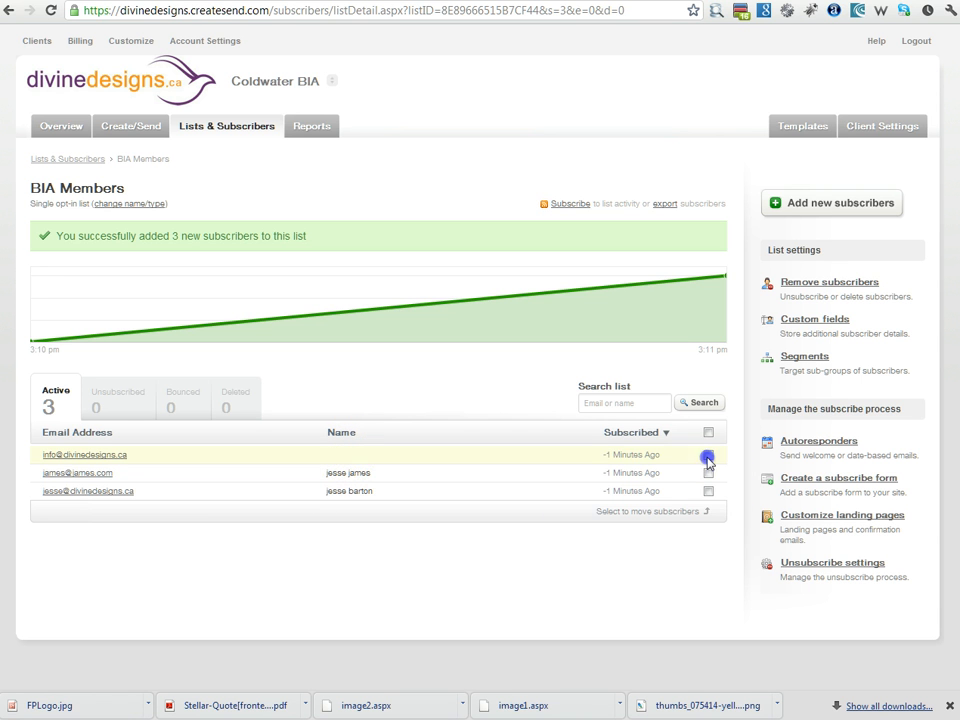
{"action": "left_click", "coordinate": [708, 473]}
{"action": "left_click", "coordinate": [708, 491]}
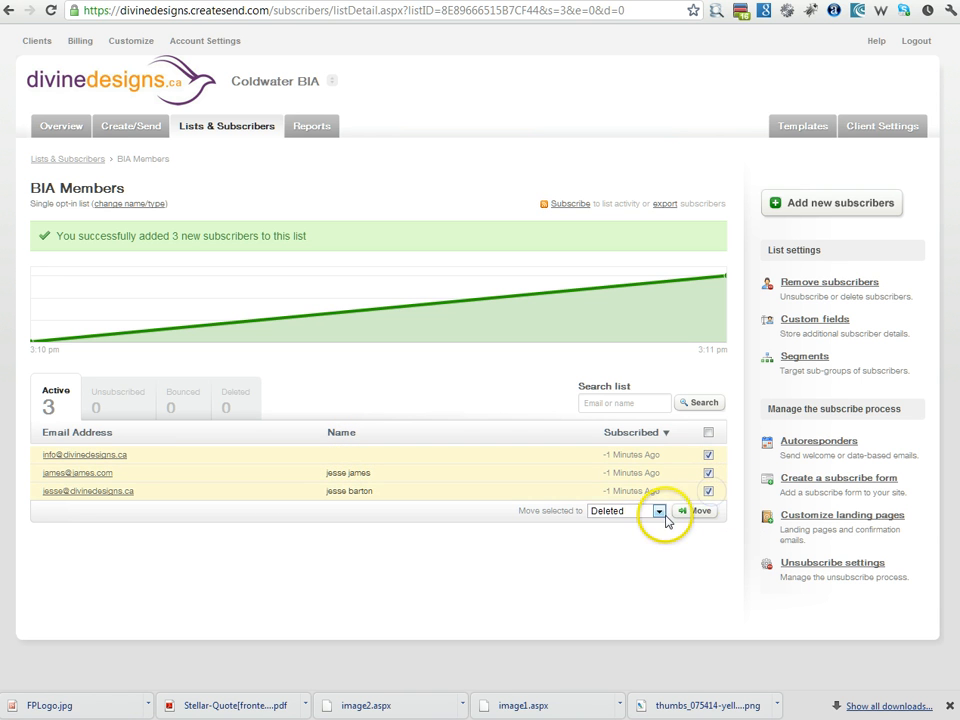
{"action": "left_click", "coordinate": [694, 511]}
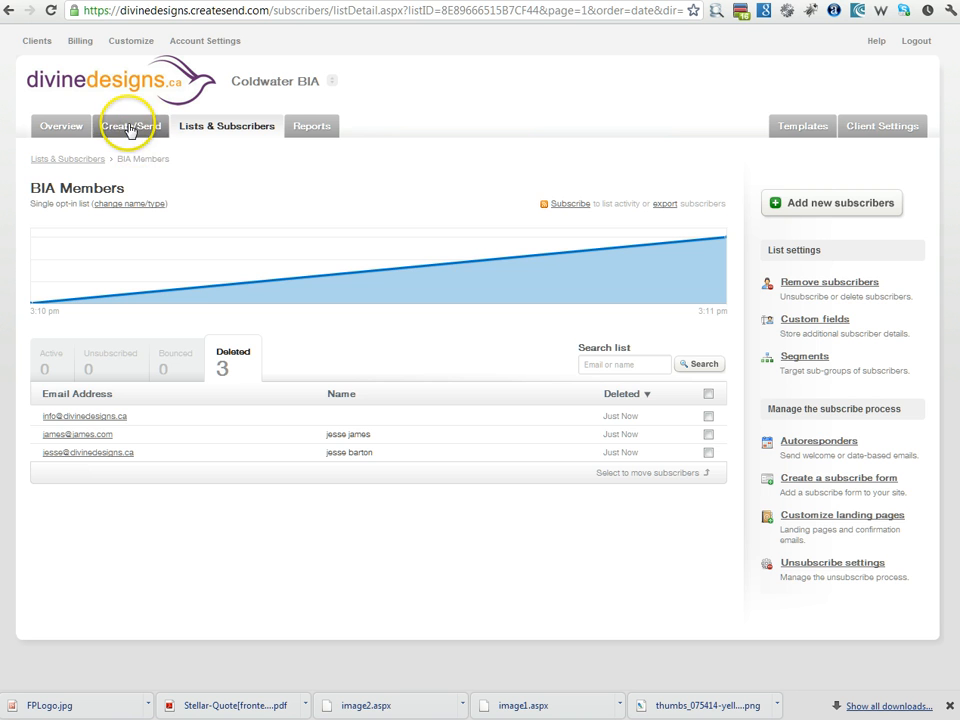
Step: Go back to the lists overview and reopen the BIA Members list
{"action": "left_click", "coordinate": [200, 133]}
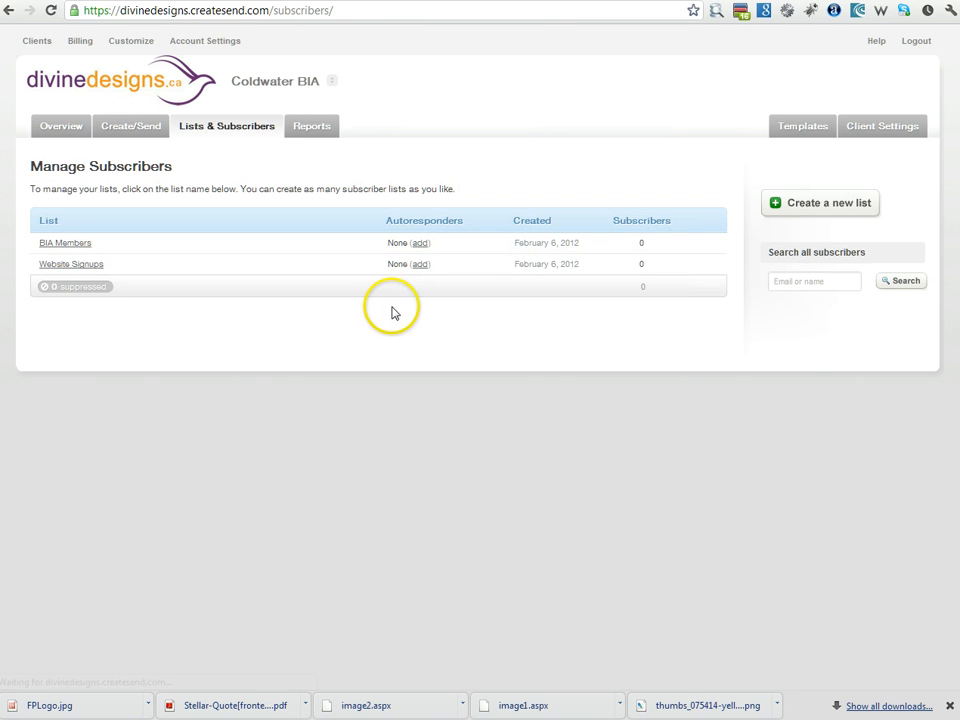
{"action": "left_click", "coordinate": [74, 247]}
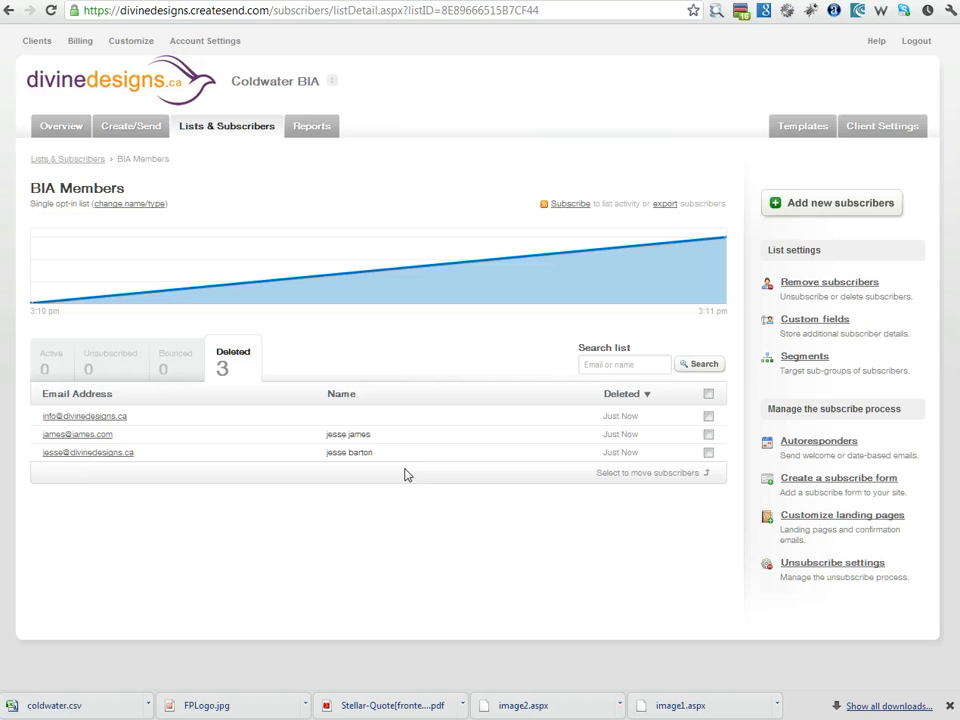
{"action": "left_click", "coordinate": [227, 126]}
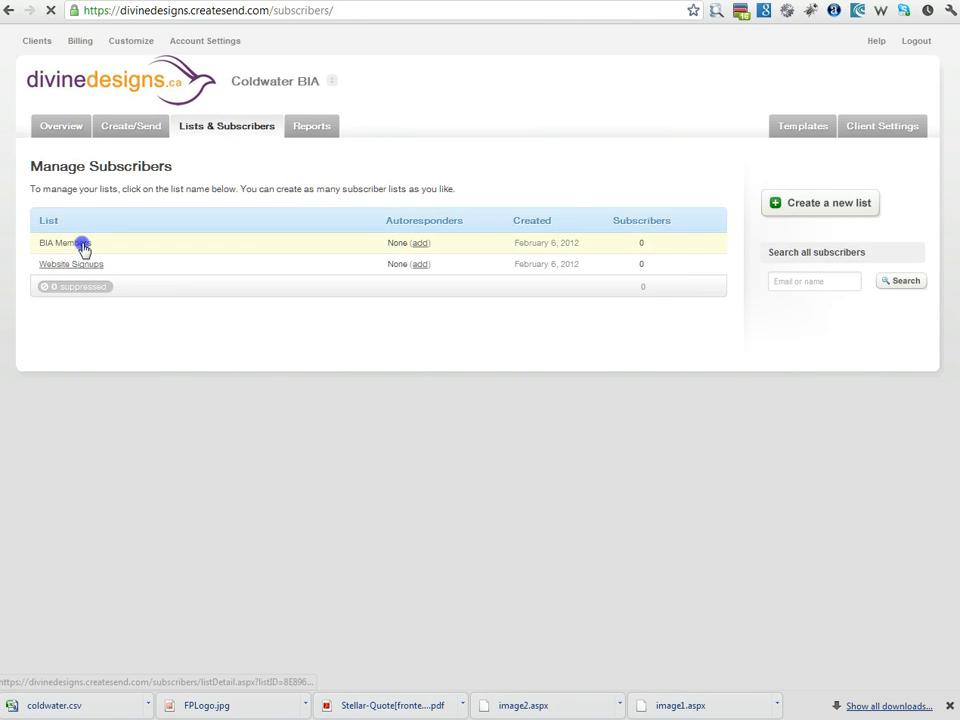
{"action": "left_click", "coordinate": [83, 247]}
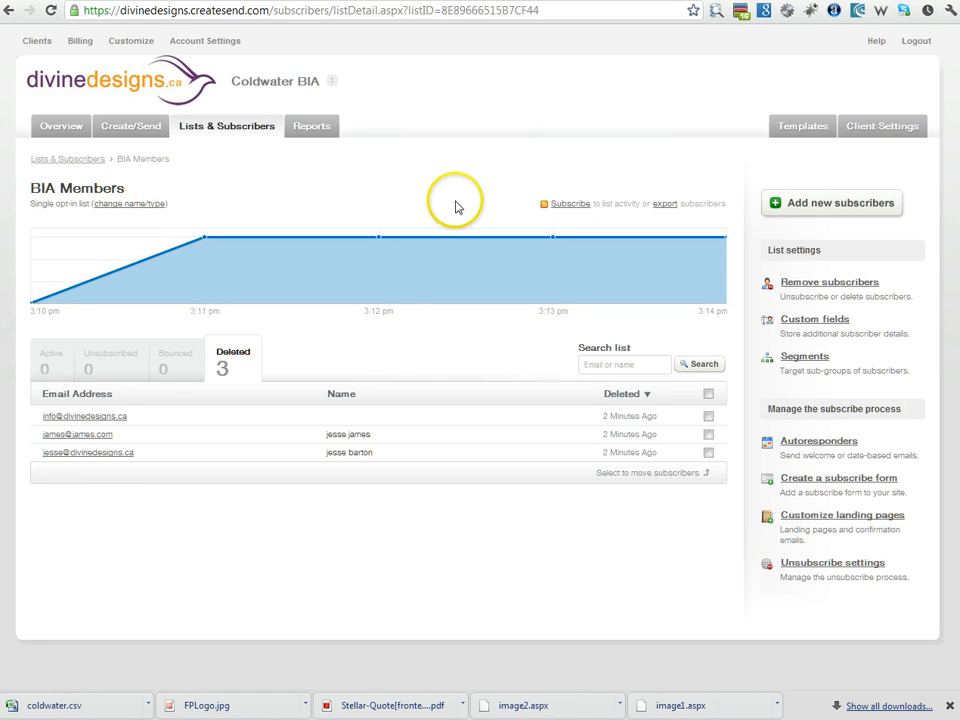
Step: Choose importing from a file, confirm all new subscribers are OK to use, and proceed
{"action": "left_click", "coordinate": [834, 201]}
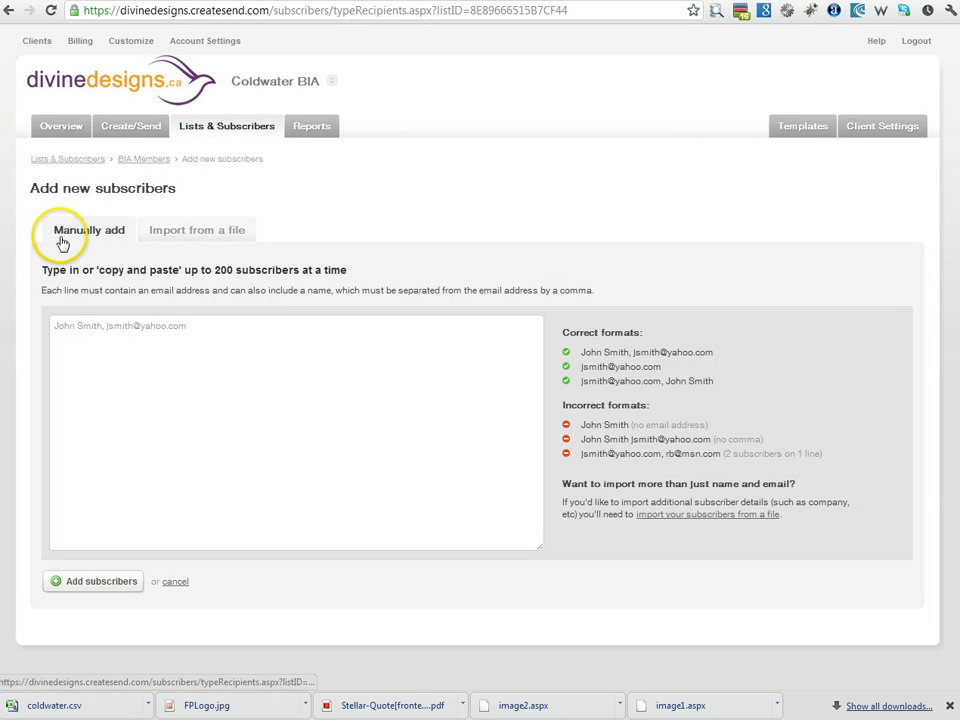
{"action": "left_click", "coordinate": [190, 239]}
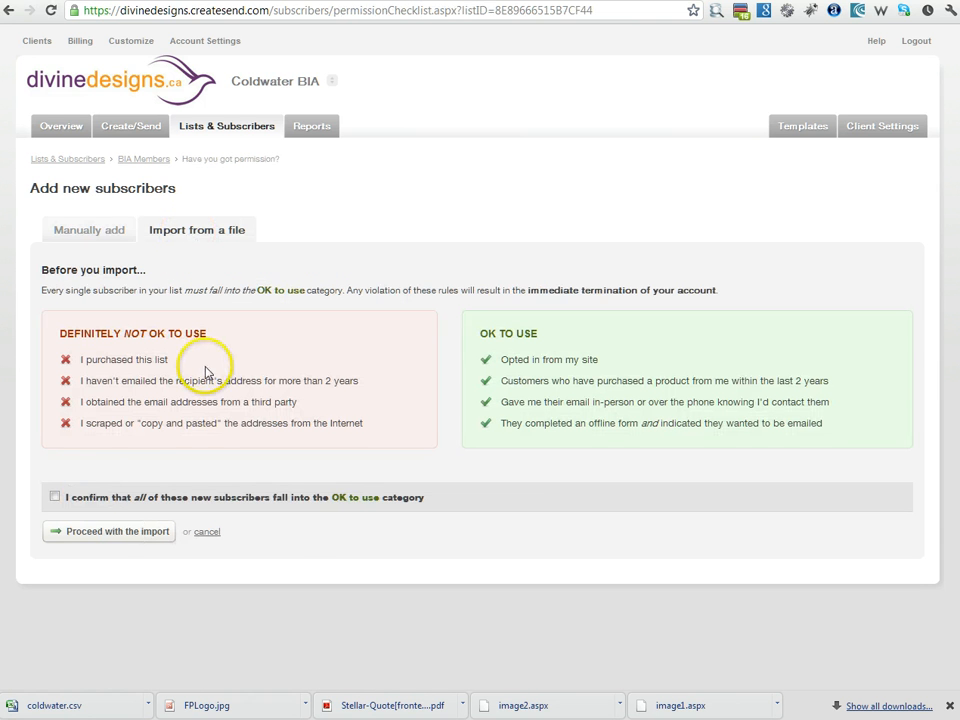
{"action": "triple_click", "coordinate": [77, 341]}
{"action": "left_click_drag", "start_coordinate": [77, 341], "coordinate": [360, 434]}
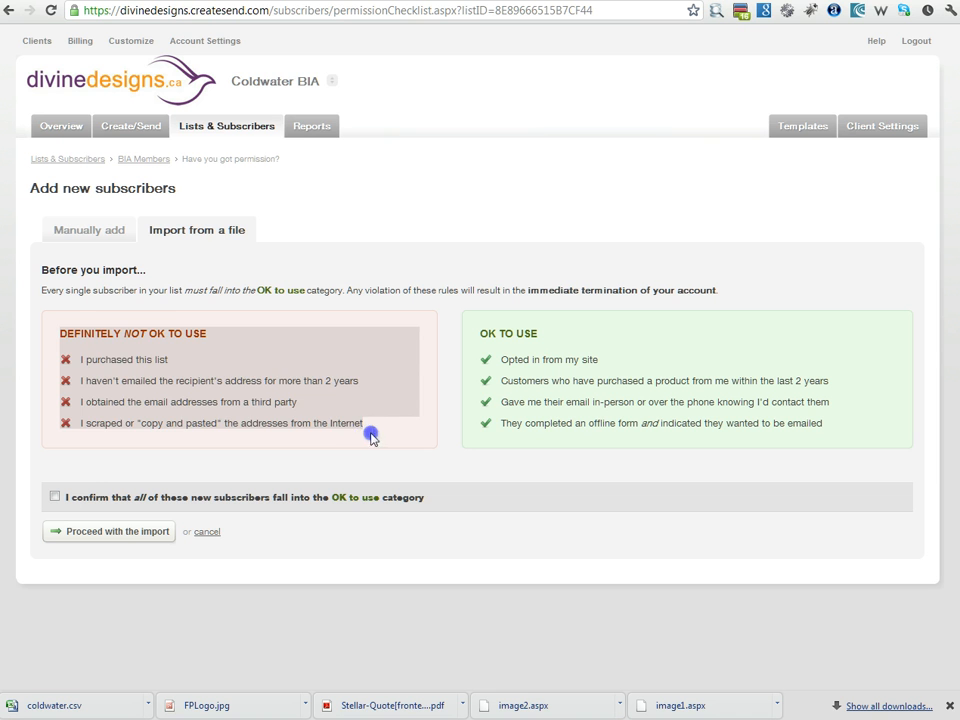
{"action": "left_click", "coordinate": [371, 437]}
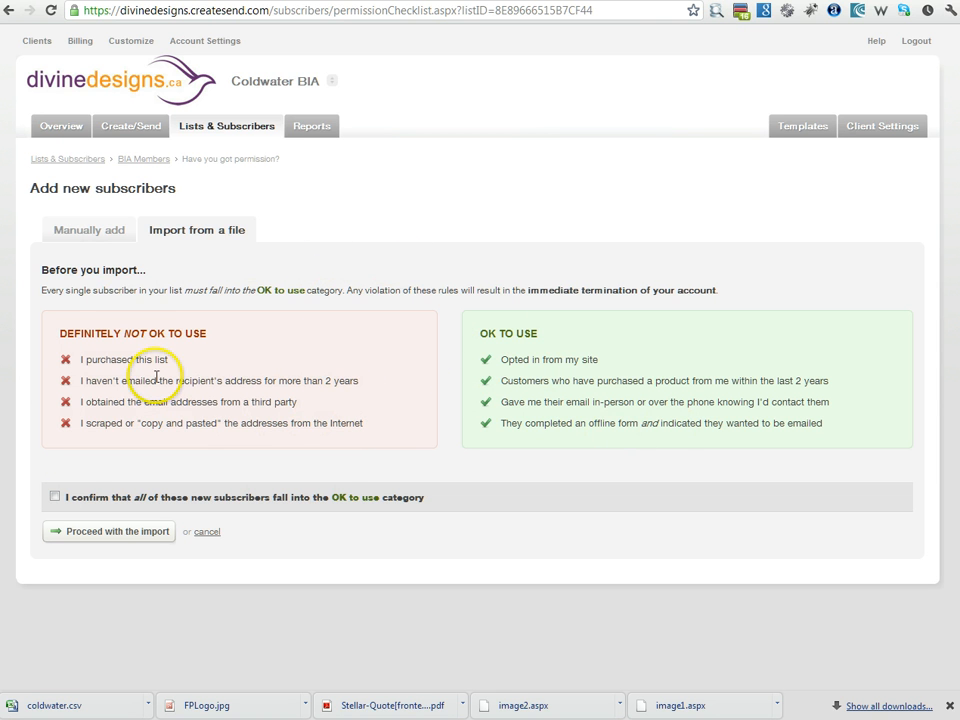
{"action": "left_click", "coordinate": [56, 497]}
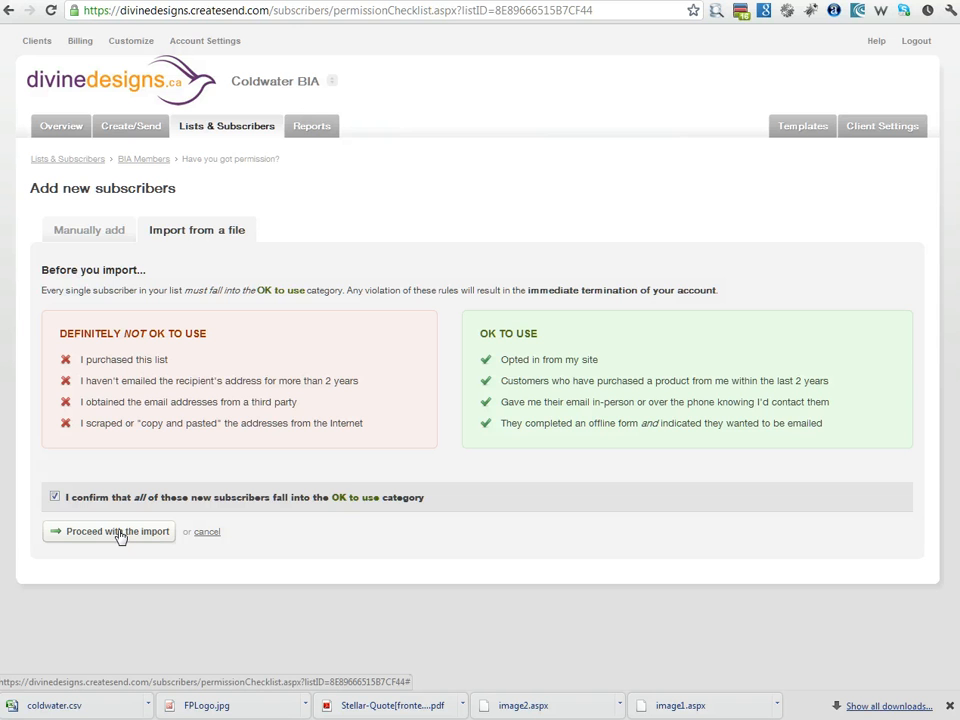
{"action": "left_click", "coordinate": [118, 532]}
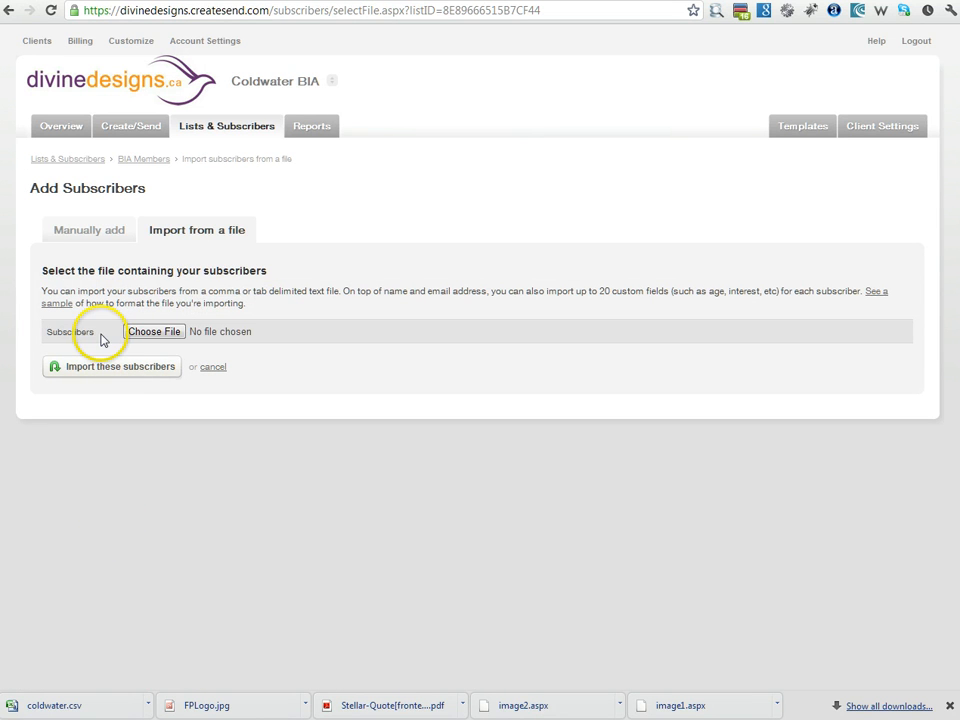
Step: Upload coldwater.csv and import it to reach the column-matching step
{"action": "left_click", "coordinate": [163, 335]}
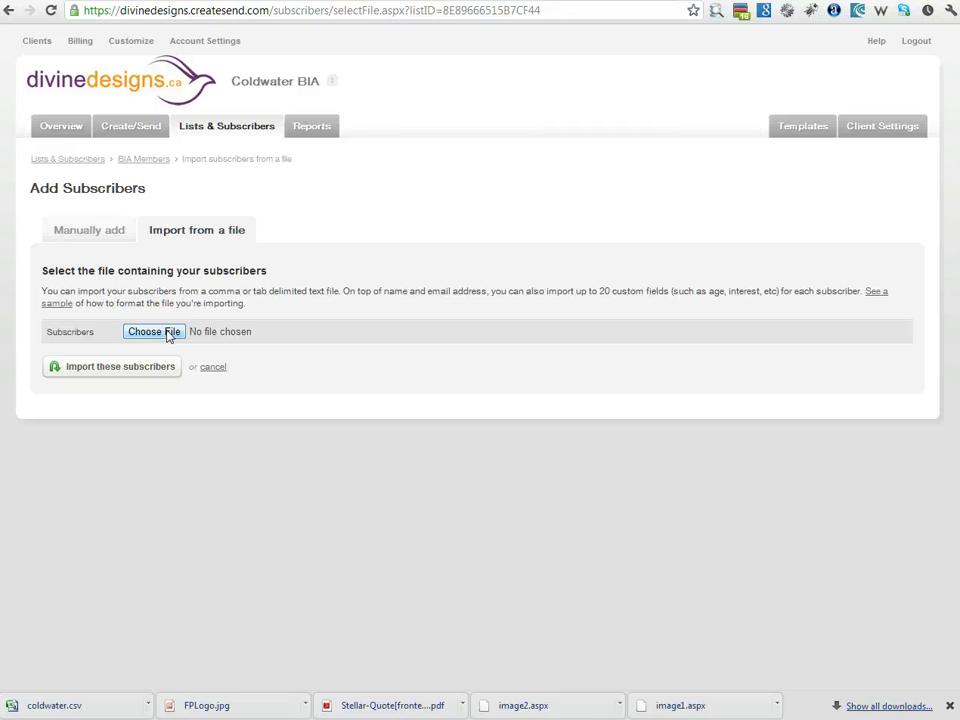
{"action": "left_click", "coordinate": [168, 336]}
{"action": "left_click", "coordinate": [109, 369]}
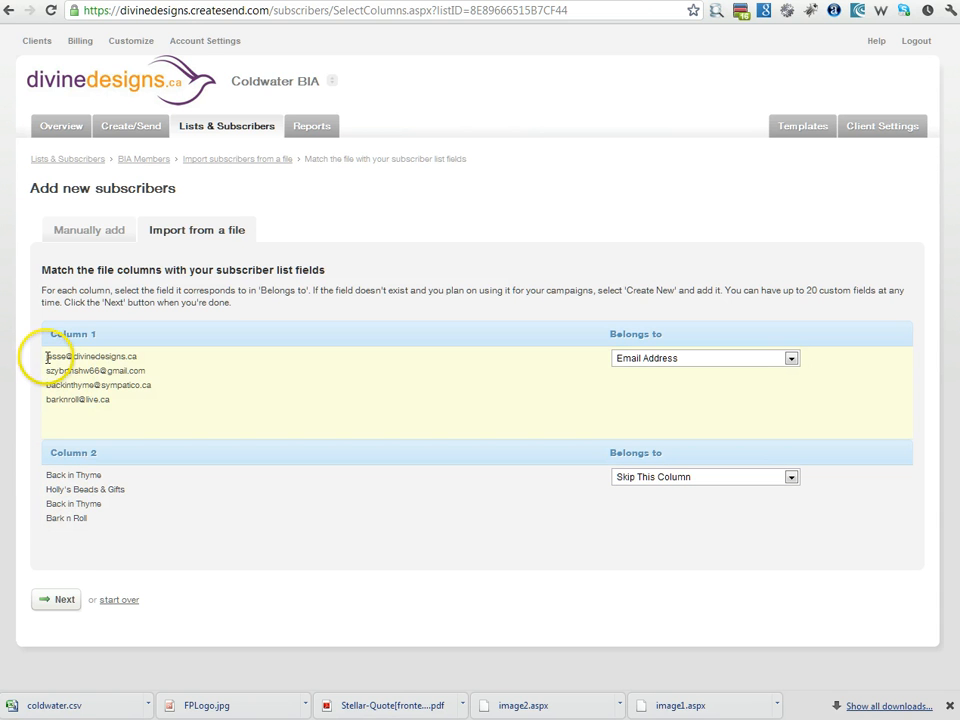
Step: Map column 2 to a new text field named Business and run the import
{"action": "left_click", "coordinate": [82, 508]}
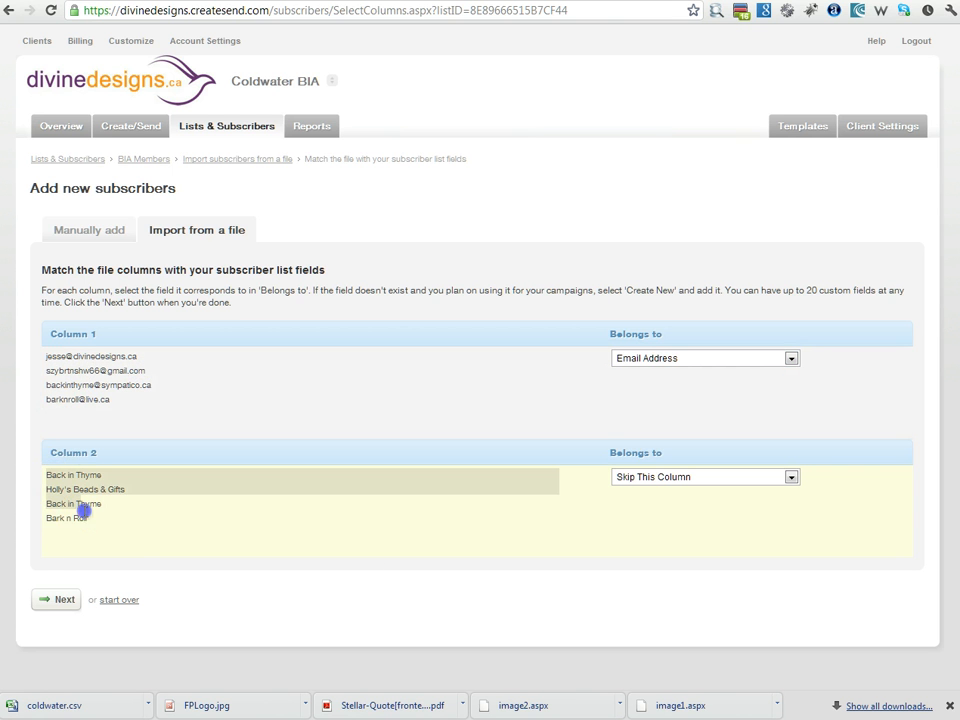
{"action": "left_click", "coordinate": [690, 478]}
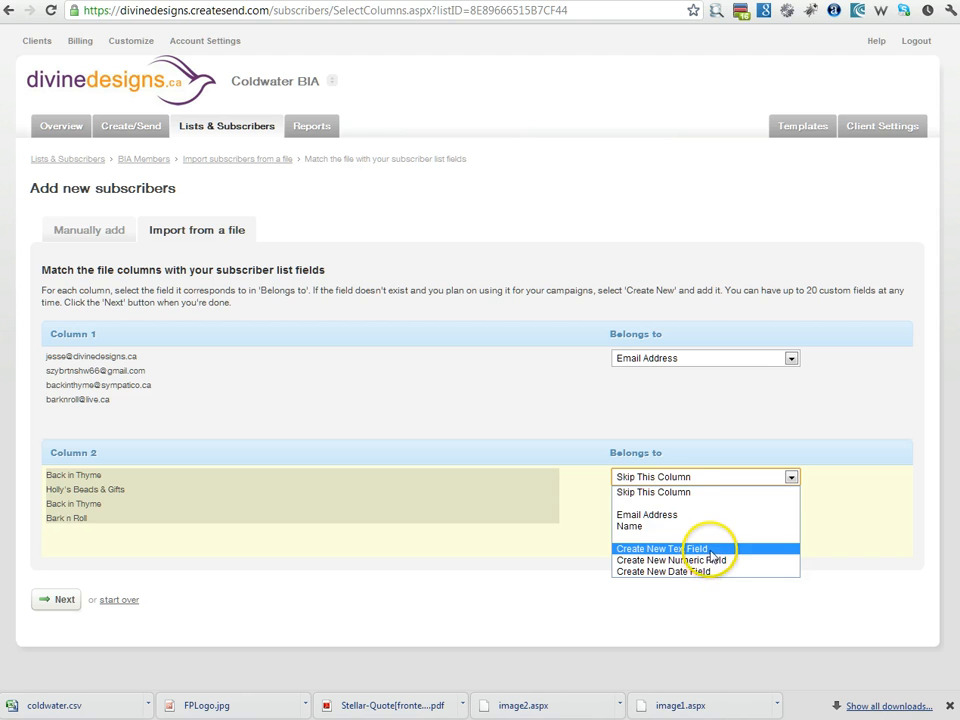
{"action": "left_click", "coordinate": [707, 548]}
{"action": "left_click", "coordinate": [676, 514]}
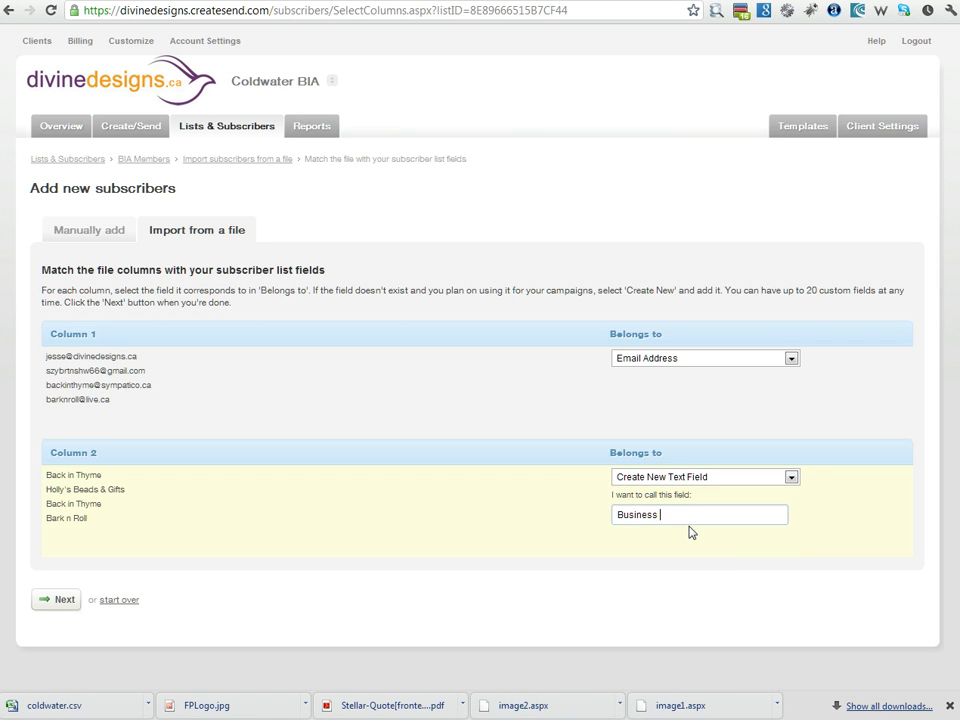
{"action": "left_click", "coordinate": [68, 601]}
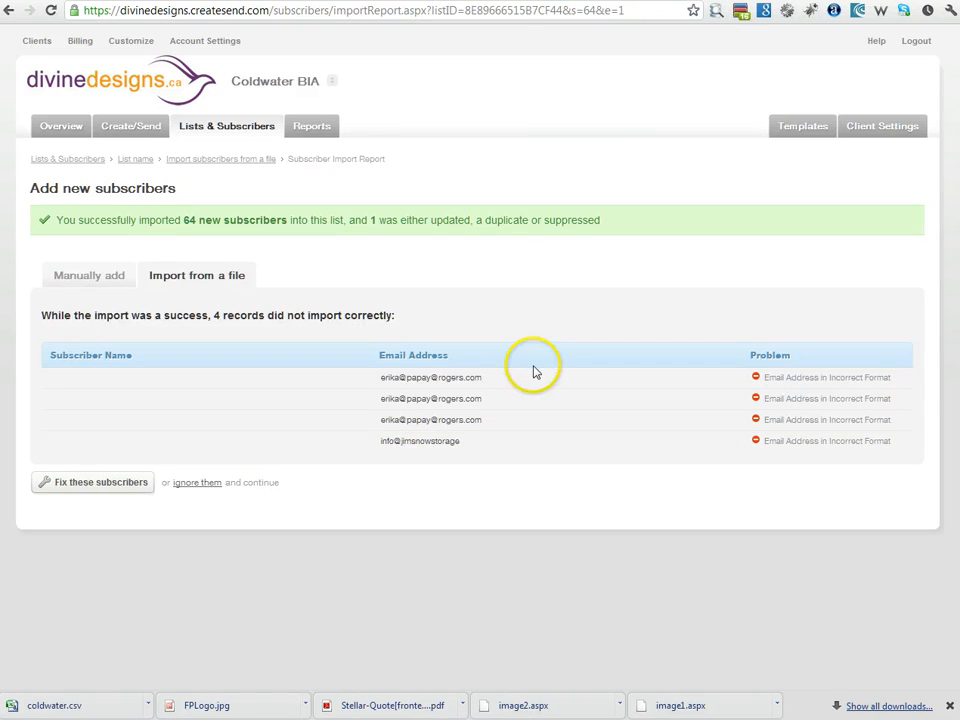
Step: Open the fix page for the four rejected addresses and select the faulty domain in the last one
{"action": "left_click", "coordinate": [64, 488]}
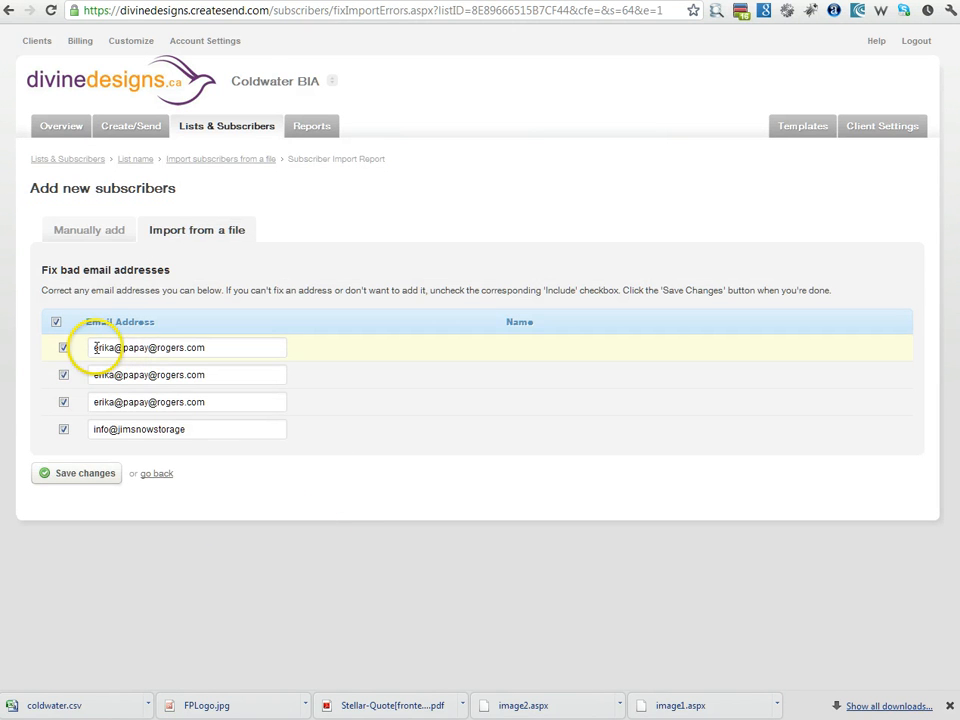
{"action": "left_click_drag", "start_coordinate": [88, 347], "coordinate": [120, 347]}
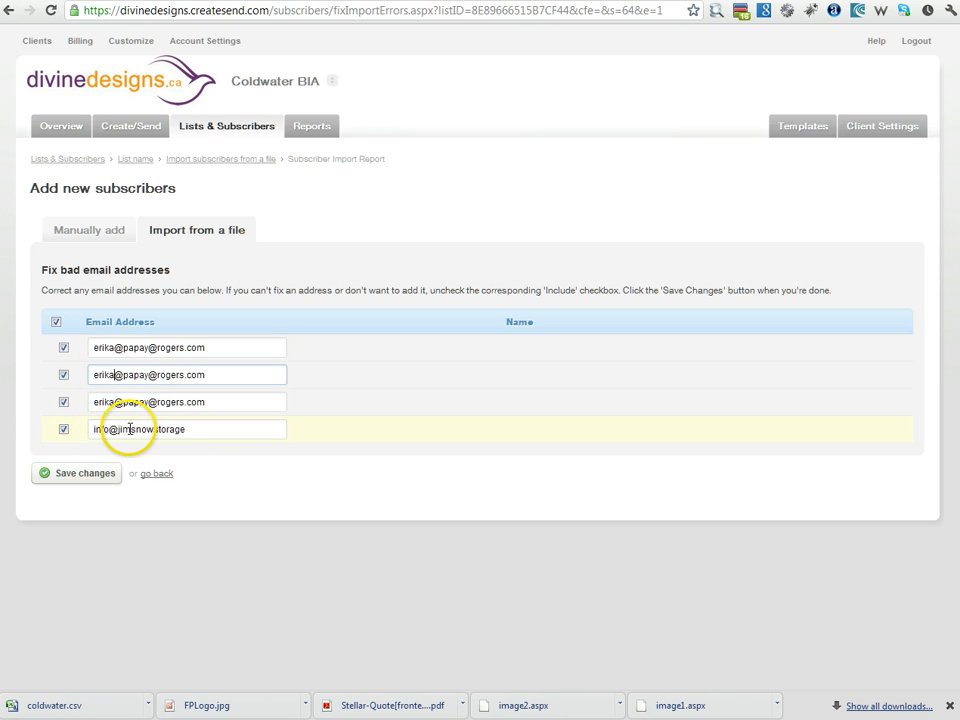
{"action": "left_click_drag", "start_coordinate": [120, 429], "coordinate": [242, 454]}
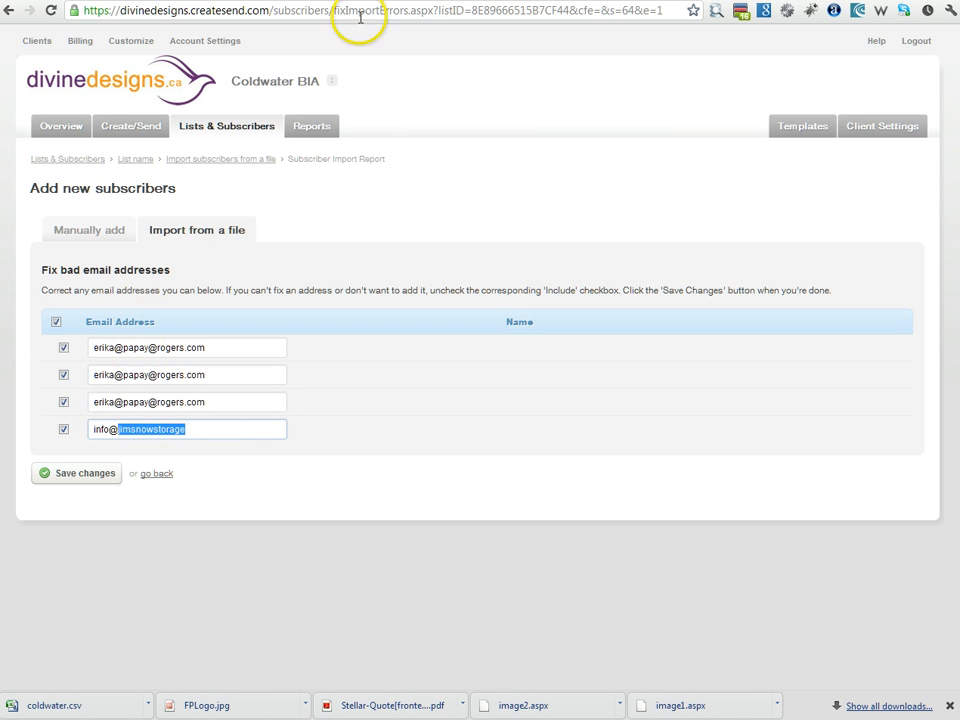
Step: Search Google for jimsnowstorage, check the storage company's real site, and return to the fix page
{"action": "key", "text": "ctrl+t"}
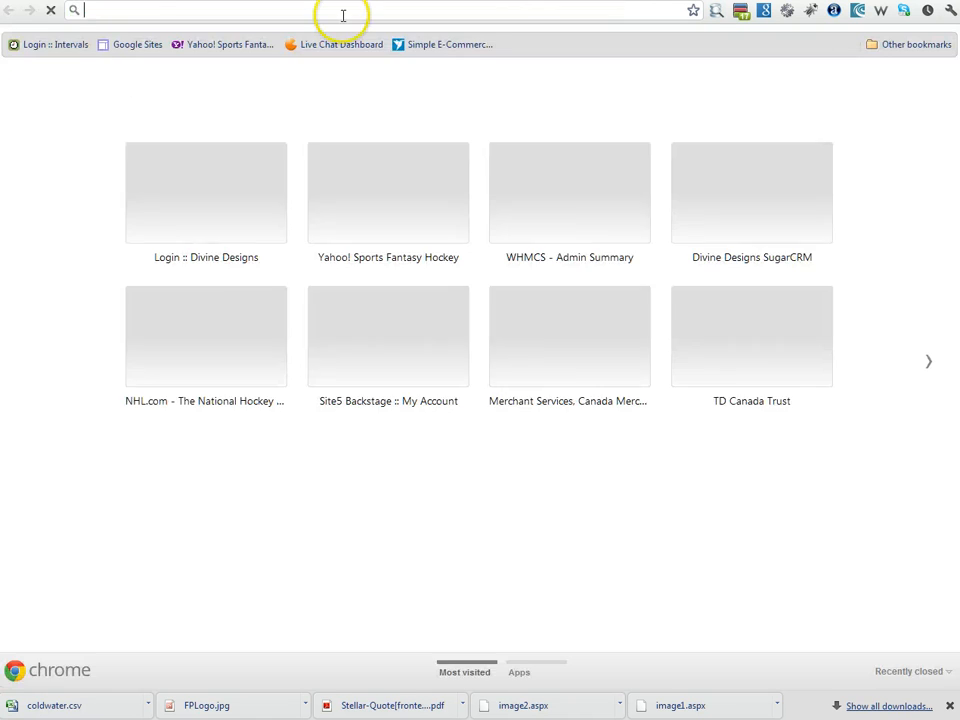
{"action": "type", "text": "jimsnowstorage"}
{"action": "key", "text": "Return"}
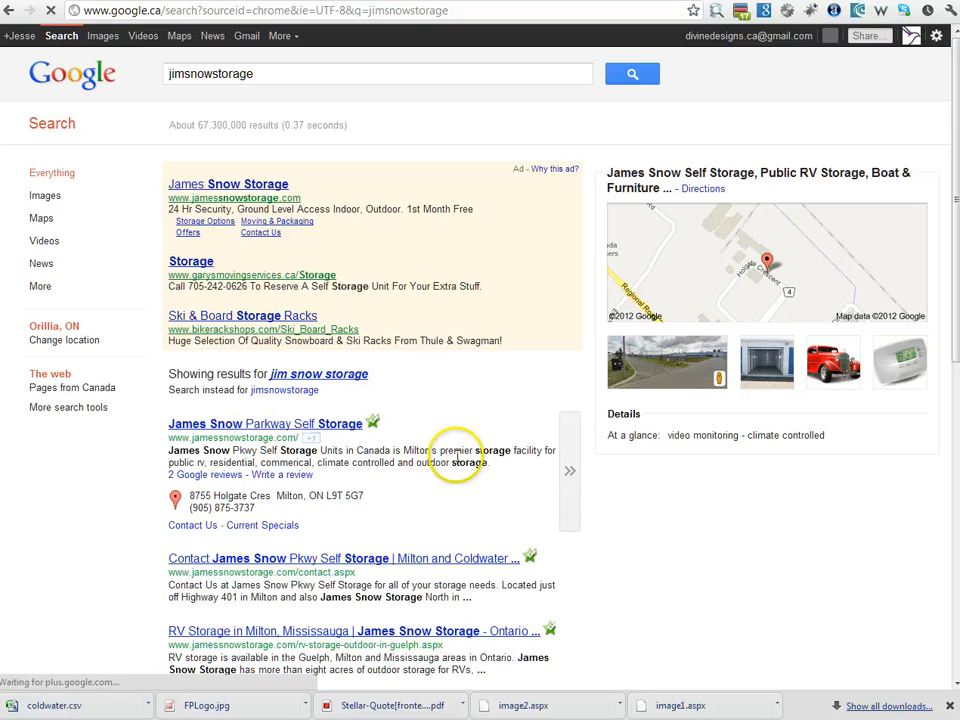
{"action": "left_click", "coordinate": [246, 428]}
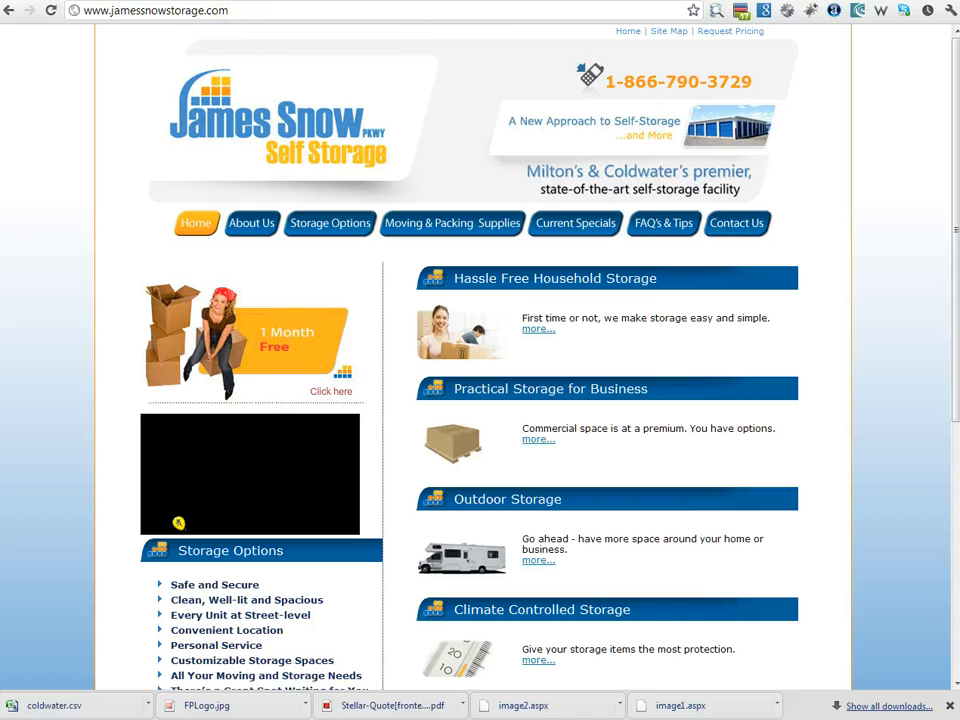
{"action": "key", "text": "ctrl+w"}
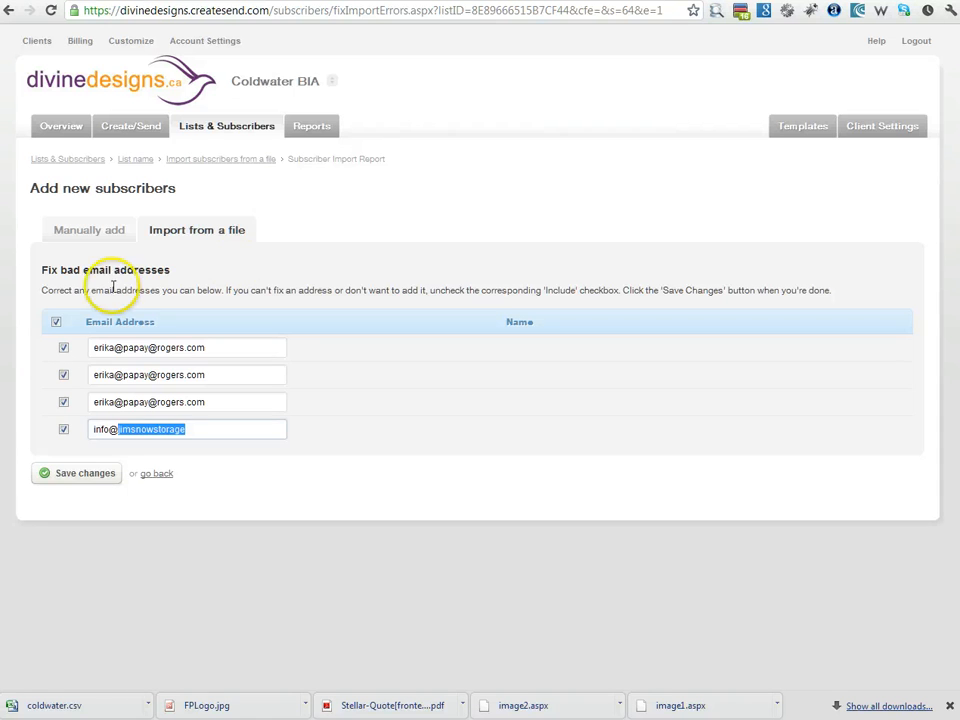
Step: Append .com to the storage company's email, exclude the three malformed duplicate rows, and save the import
{"action": "left_click", "coordinate": [222, 429]}
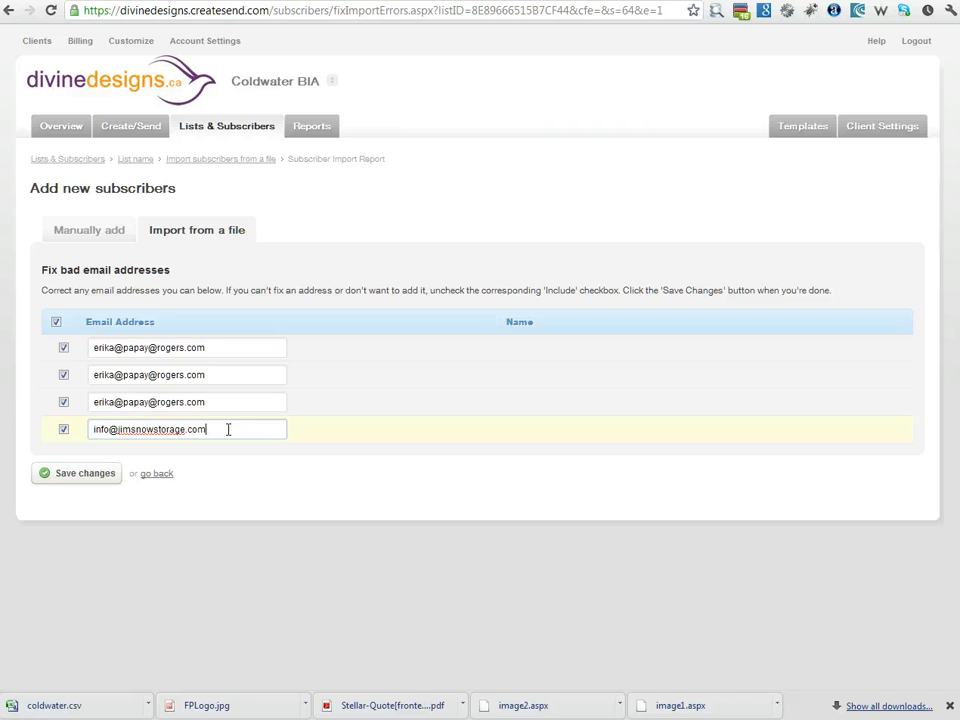
{"action": "left_click", "coordinate": [63, 347]}
{"action": "left_click", "coordinate": [63, 374]}
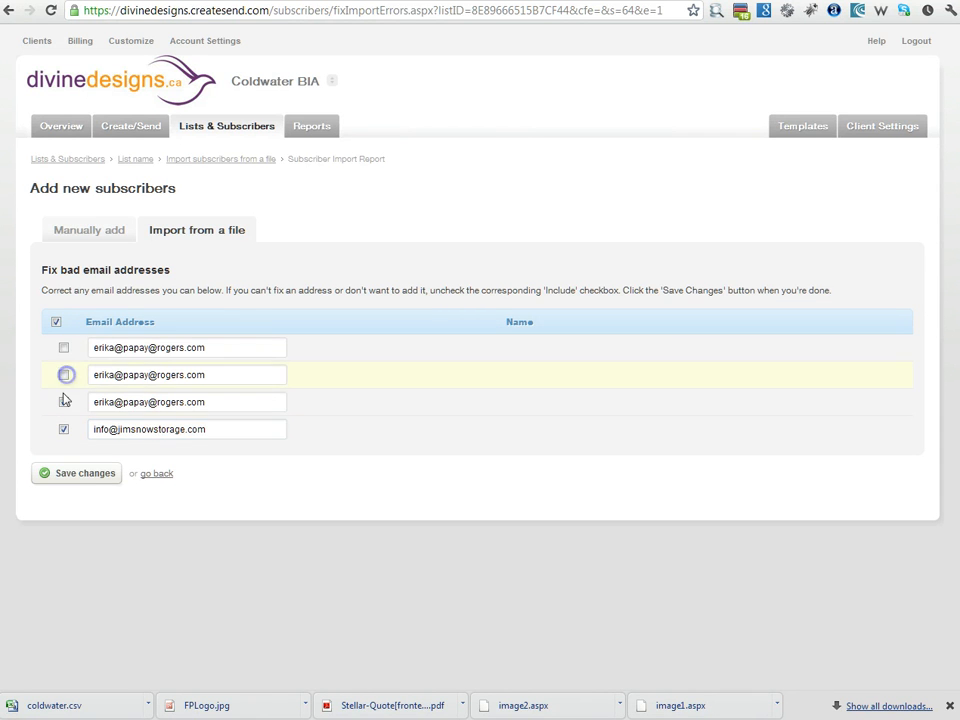
{"action": "left_click", "coordinate": [63, 401]}
{"action": "left_click", "coordinate": [85, 472]}
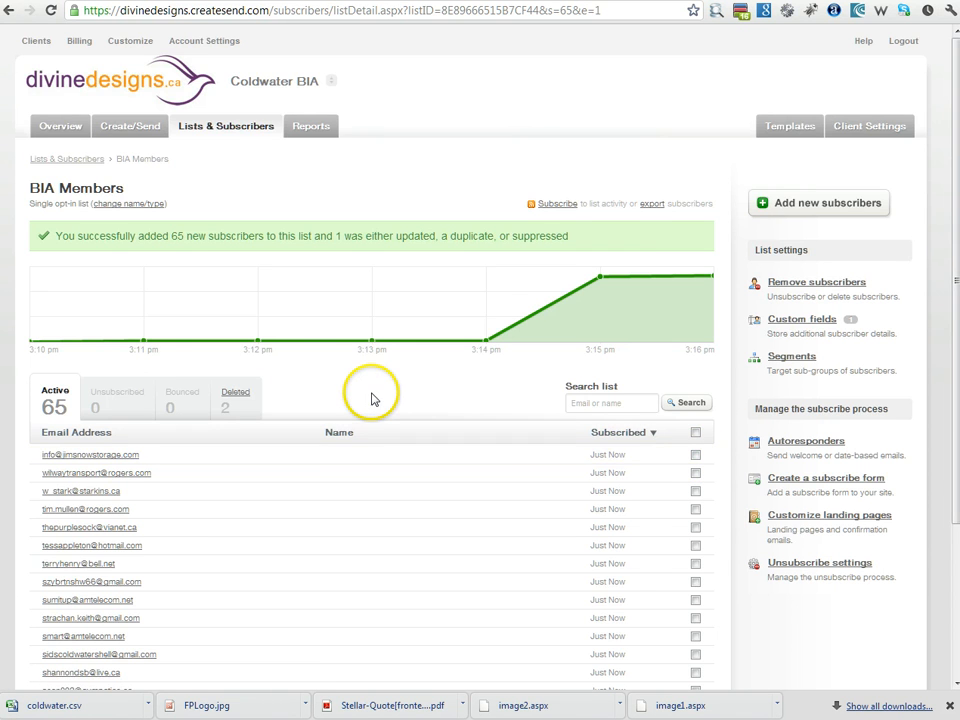
{"action": "scroll", "coordinate": [223, 401], "scroll_direction": "down", "scroll_amount": 2}
{"action": "scroll", "coordinate": [193, 401], "scroll_direction": "up", "scroll_amount": 2}
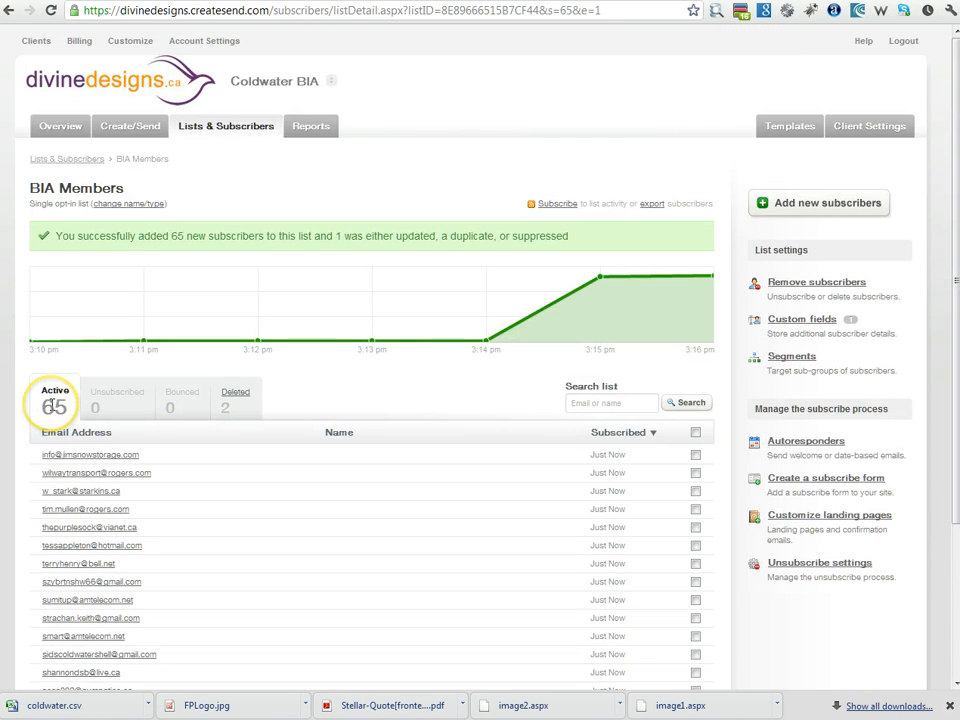